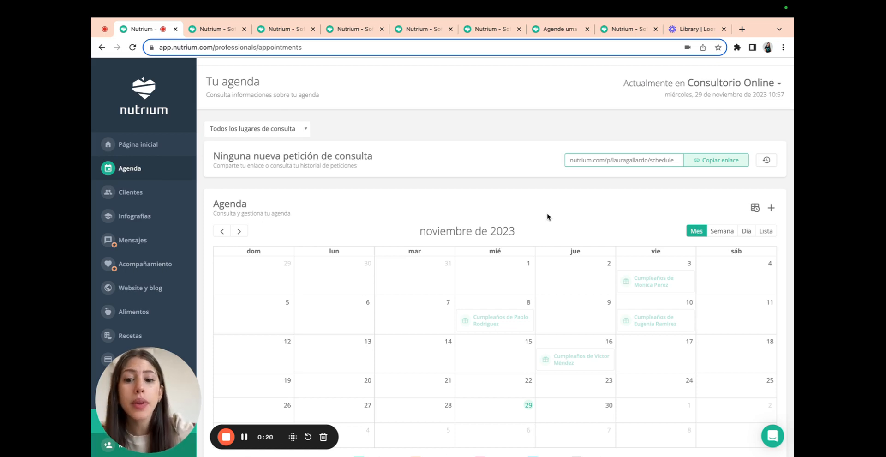
Step: Review the consultation places and the services with their types, durations and prices on the professional's profile page
click(217, 29)
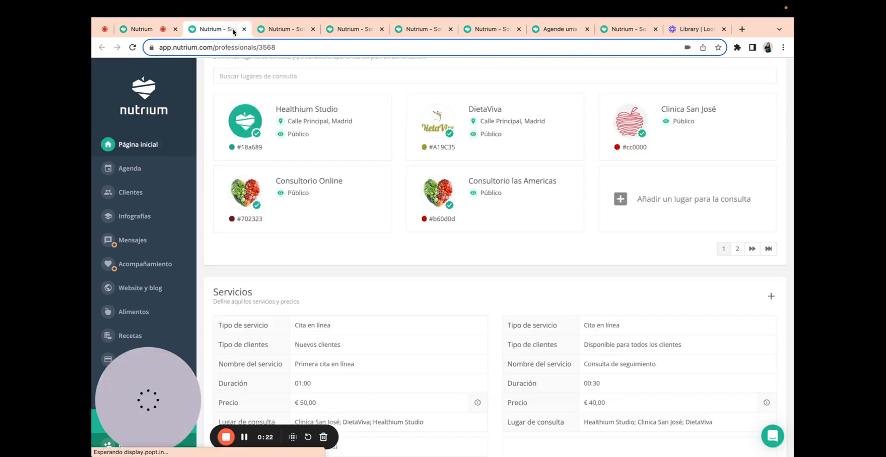
scroll(291, 157, up, 1)
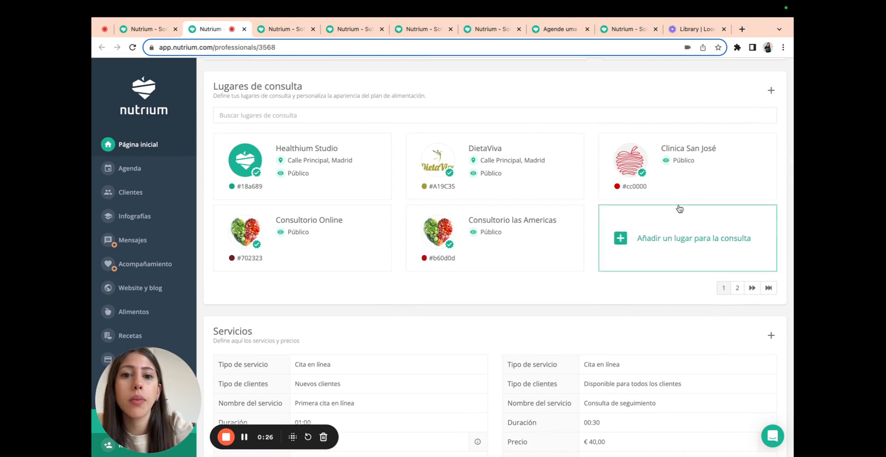
scroll(423, 174, down, 4)
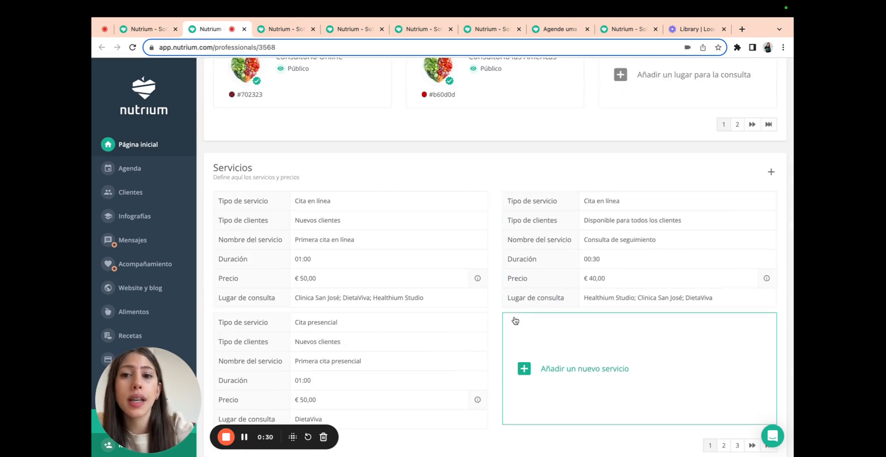
Step: Review the weekly working hours in Definir horario and the list of available integrations
click(297, 31)
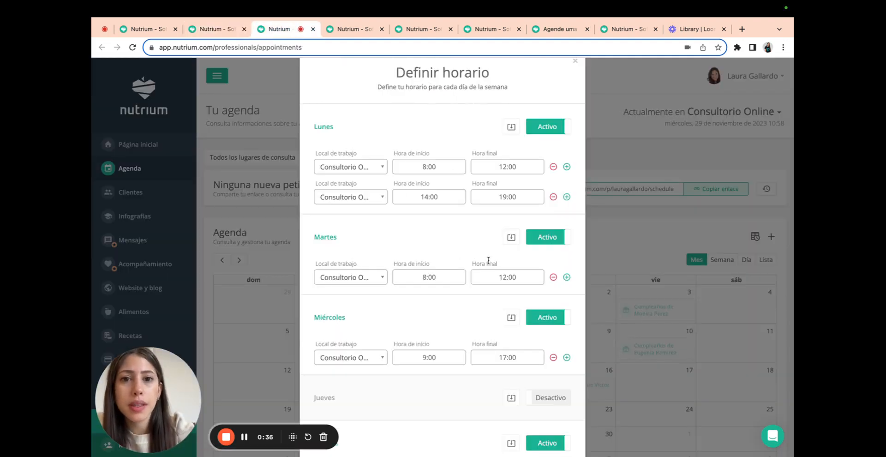
scroll(407, 226, down, 1)
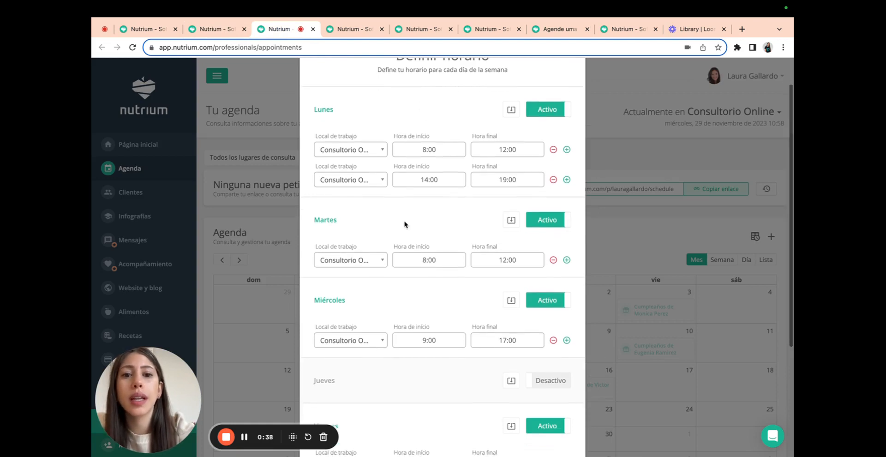
scroll(406, 282, down, 1)
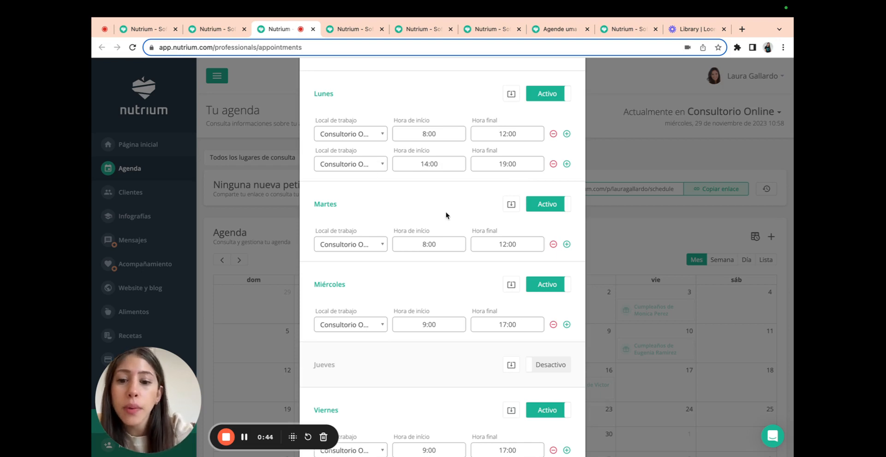
click(364, 29)
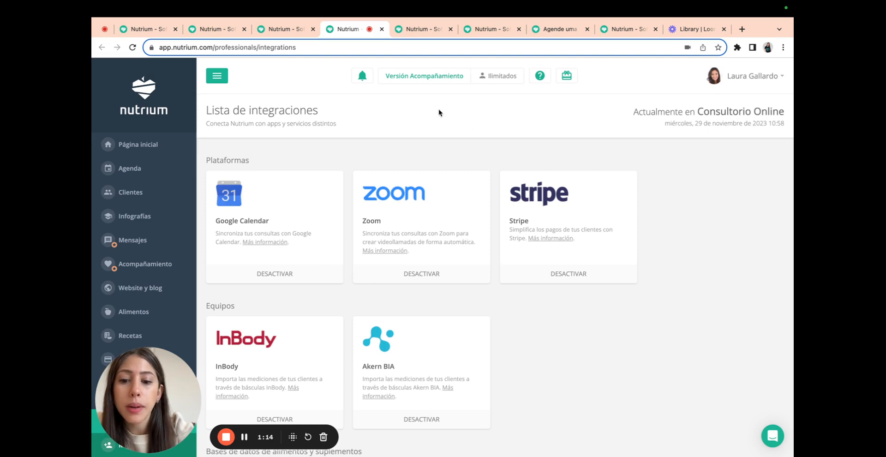
Step: In the new consultation form, try Zoom as the videoconference, switch it to Otro servicio and activate its link field
click(418, 29)
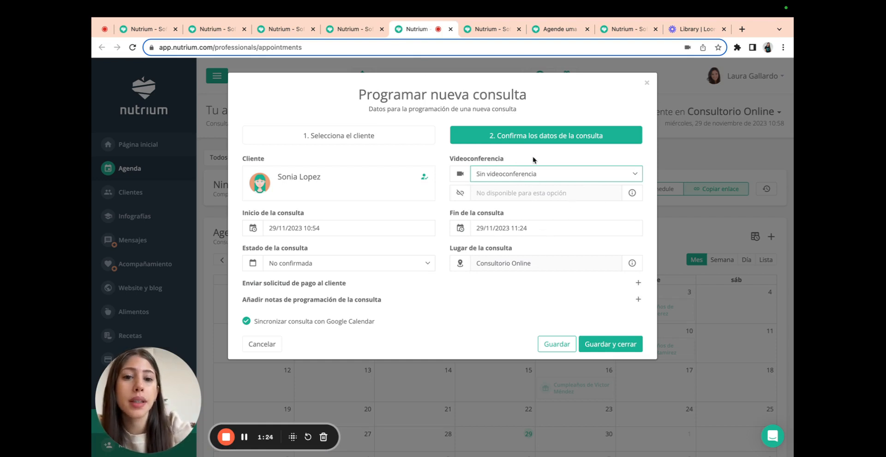
click(534, 177)
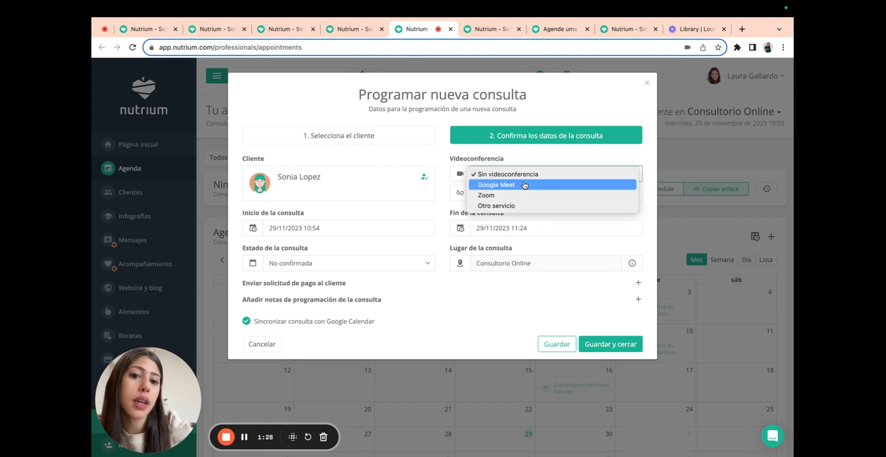
click(488, 195)
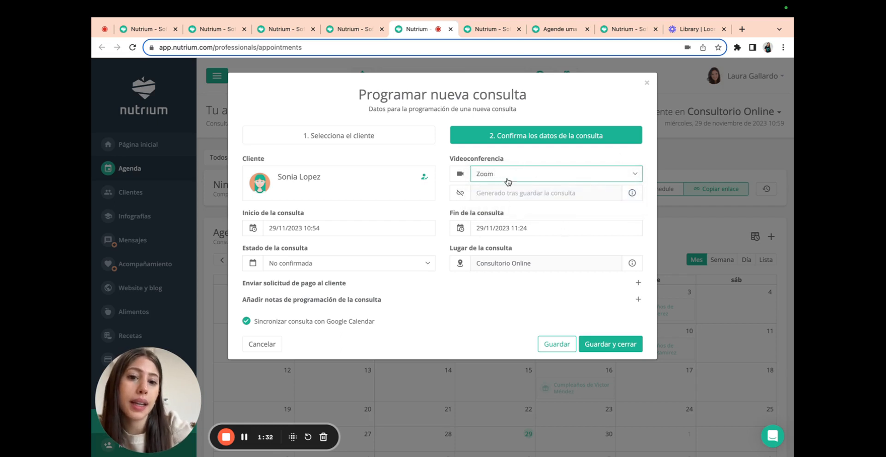
click(552, 182)
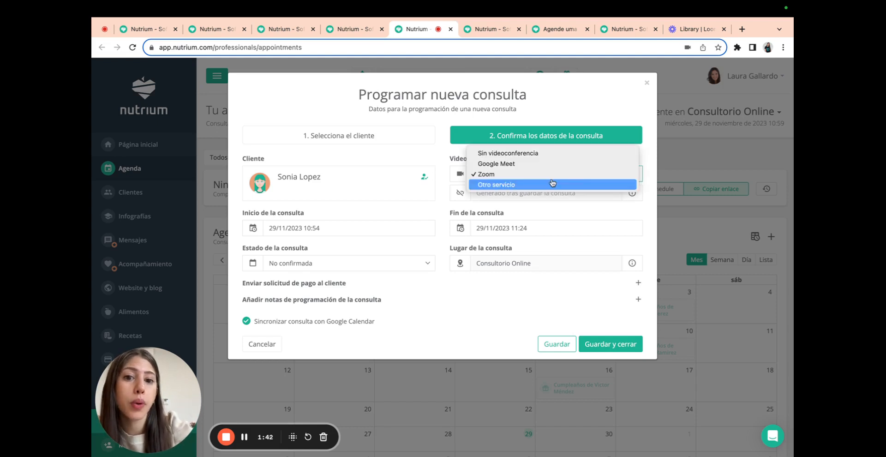
click(546, 184)
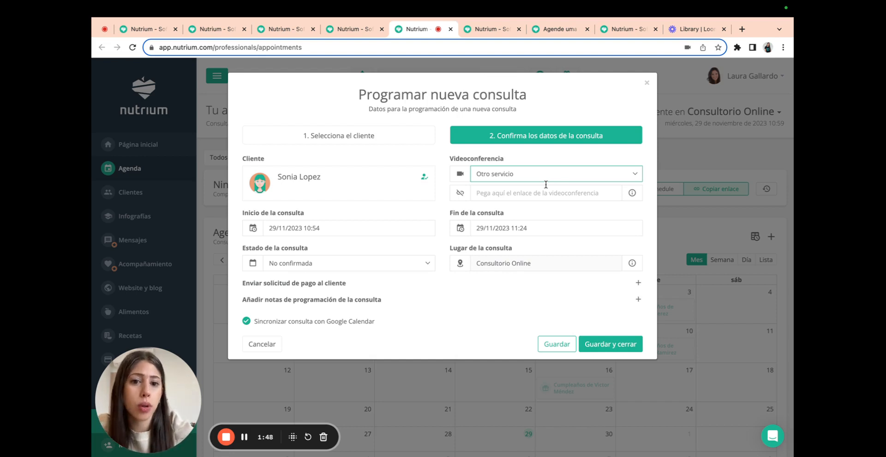
click(531, 195)
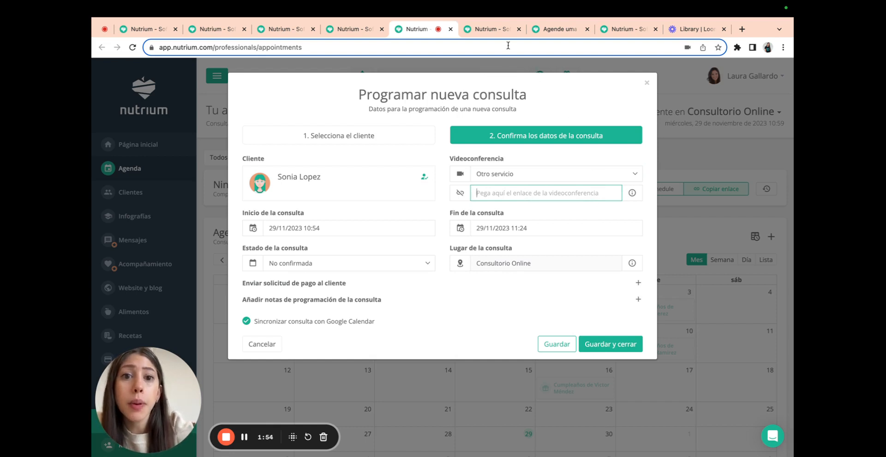
Step: Copy the public appointment scheduling link from the agenda page
click(504, 34)
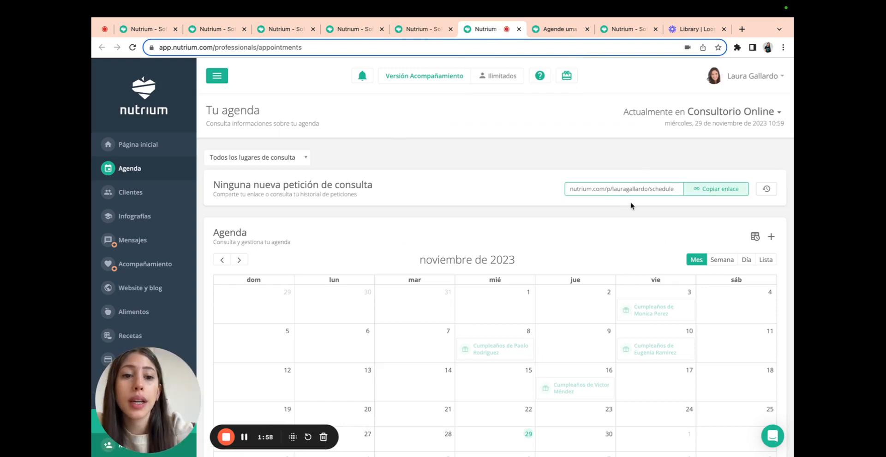
scroll(627, 203, down, 1)
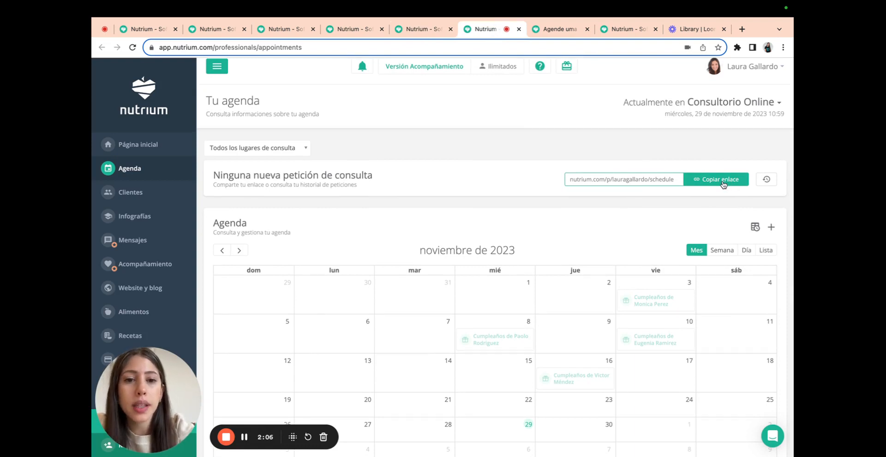
click(723, 183)
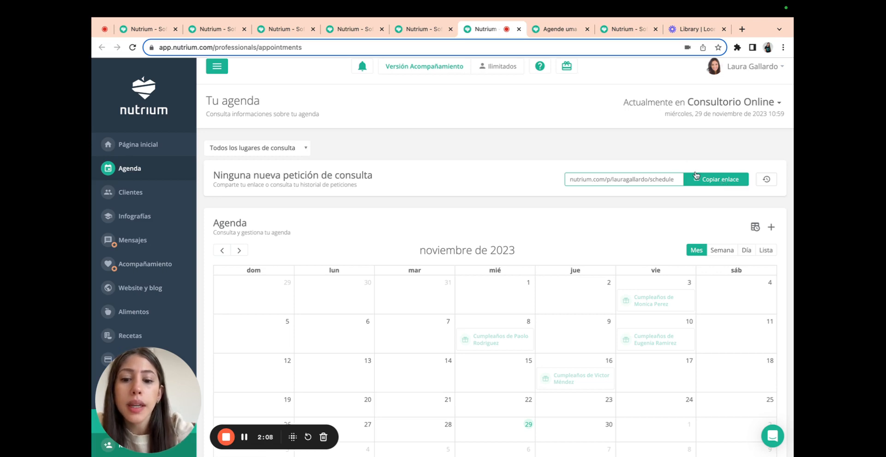
Step: Review the public booking page, from service type, place and service name to reason, day and time
click(558, 33)
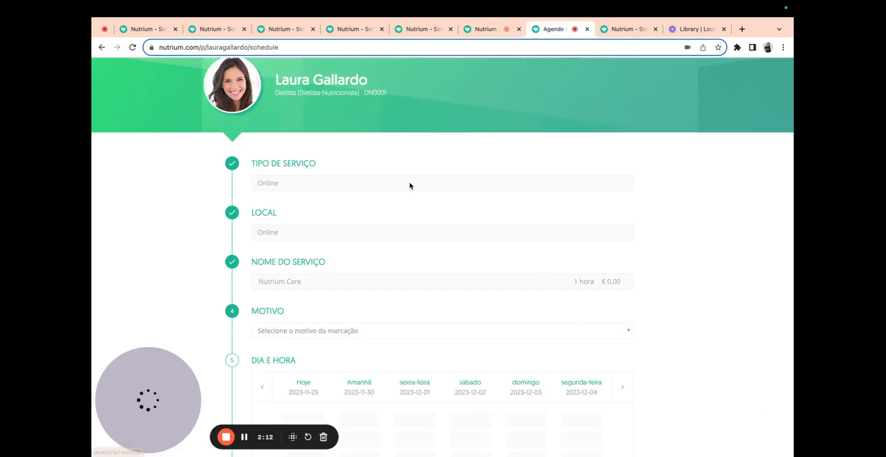
scroll(480, 203, down, 1)
scroll(472, 219, up, 2)
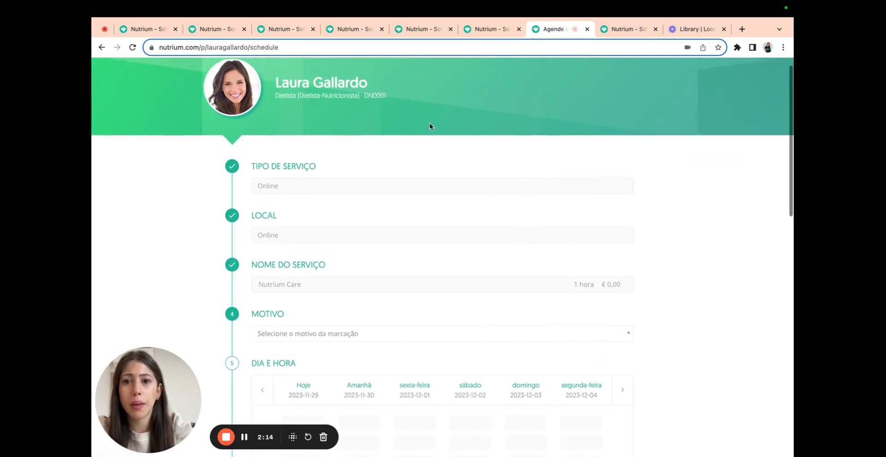
scroll(279, 228, down, 4)
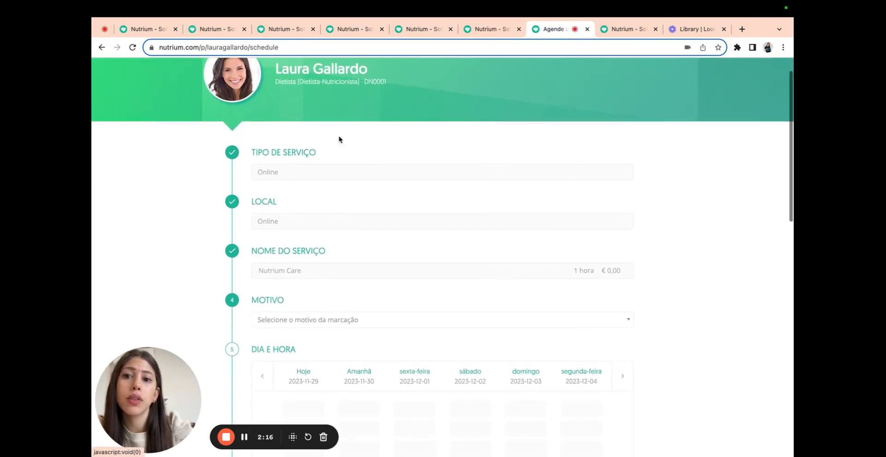
scroll(280, 129, down, 5)
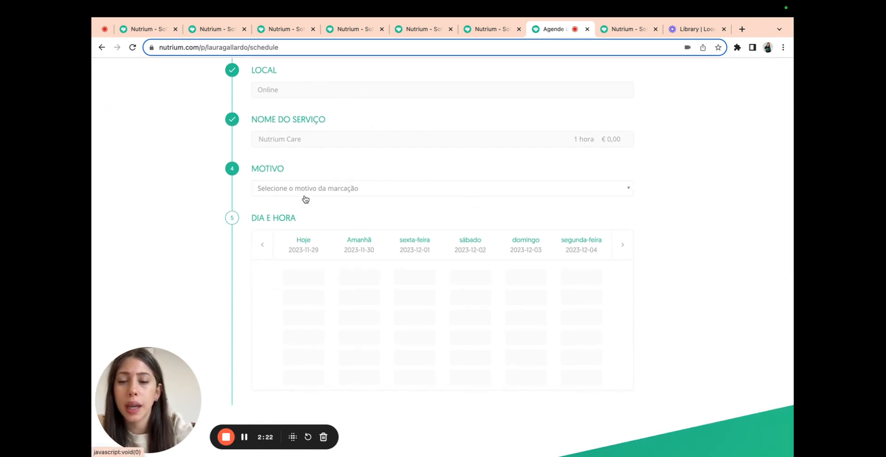
scroll(303, 140, down, 5)
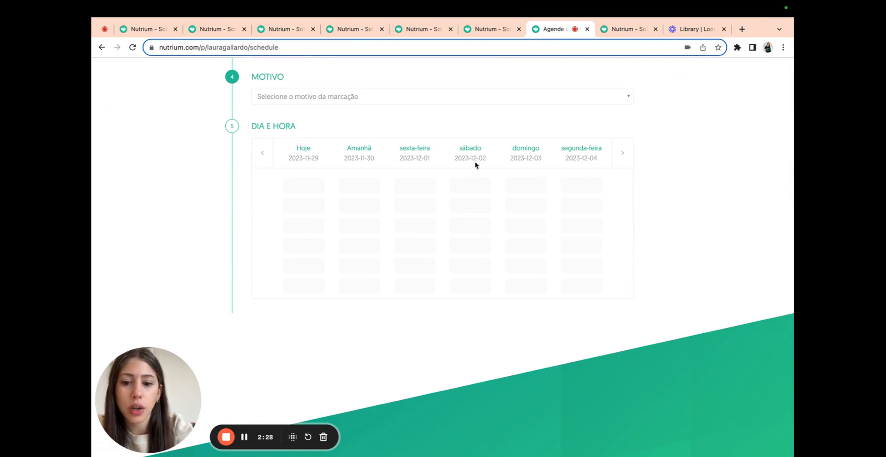
click(618, 32)
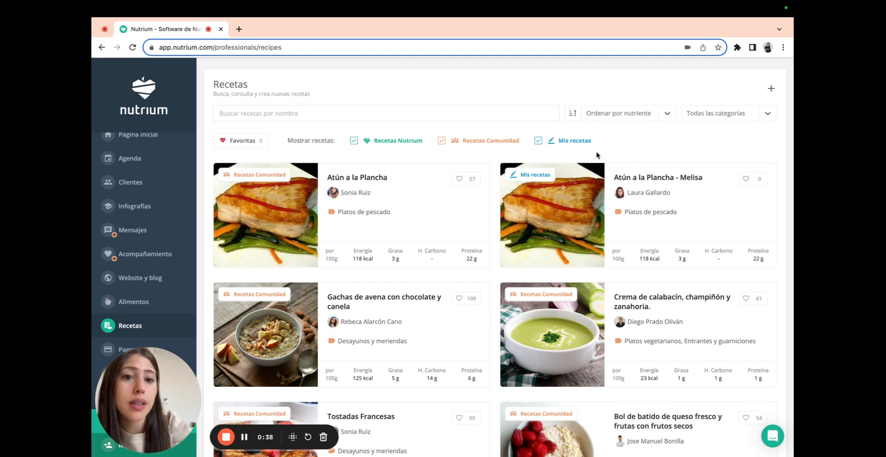
Step: Create a new recipe from the Recetas page
scroll(597, 156, up, 1)
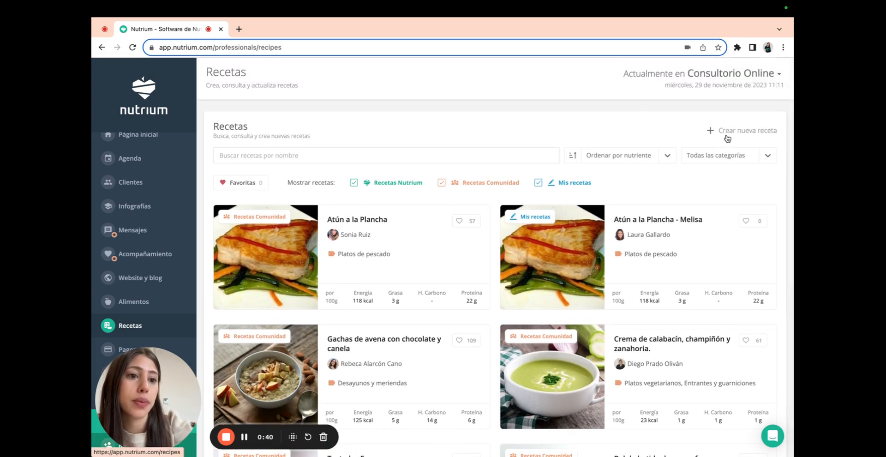
click(748, 133)
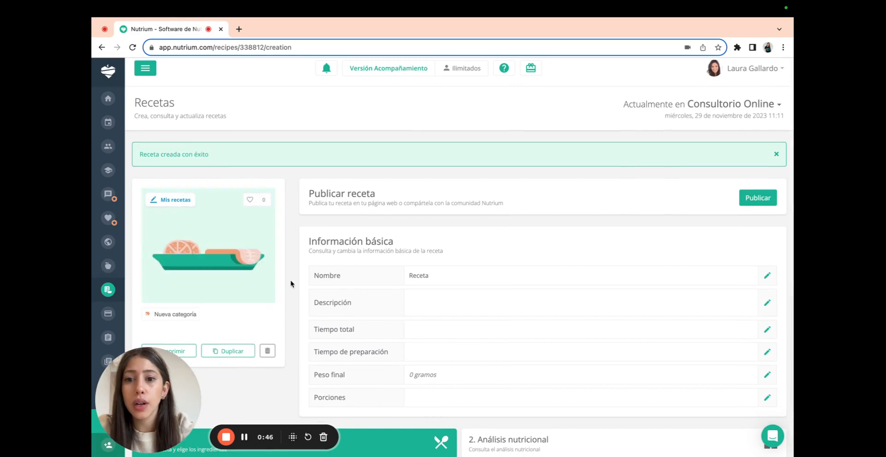
Step: Add 1 vaso of Zumo de limón, para diluir (175 g) and 1 cucharada de postre of Aceite de oliva (5 g) as recipe ingredients
scroll(291, 283, down, 2)
scroll(453, 216, down, 1)
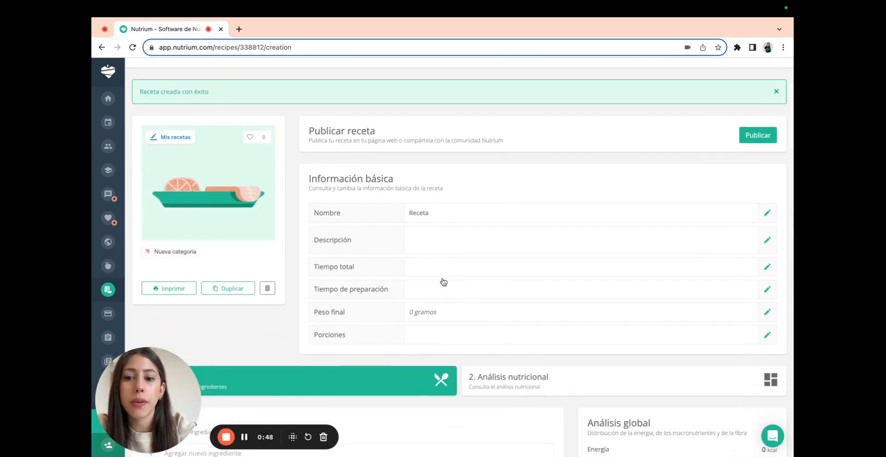
scroll(441, 322, down, 5)
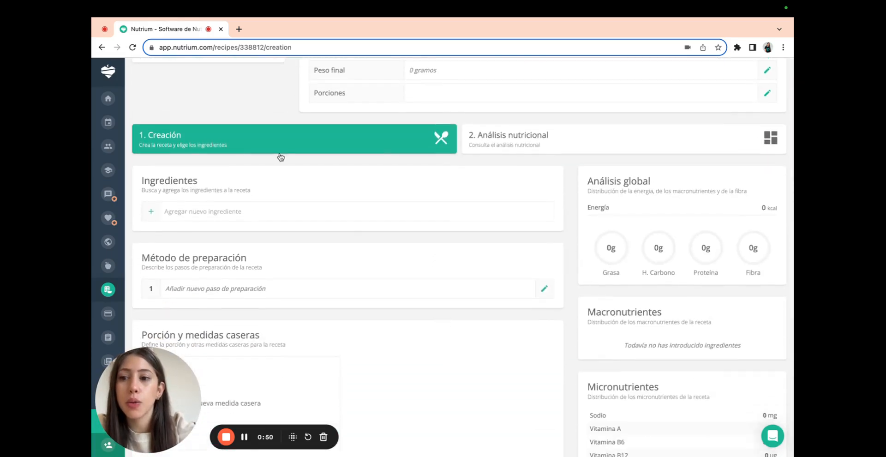
click(152, 212)
scroll(154, 217, down, 2)
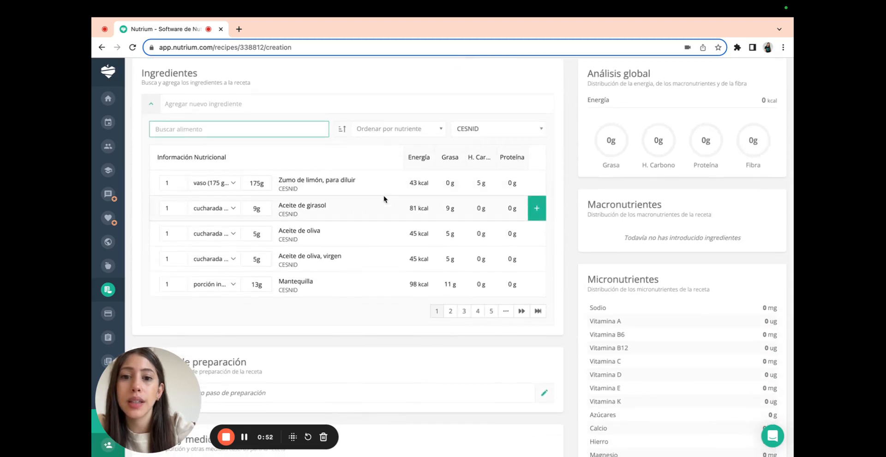
click(537, 184)
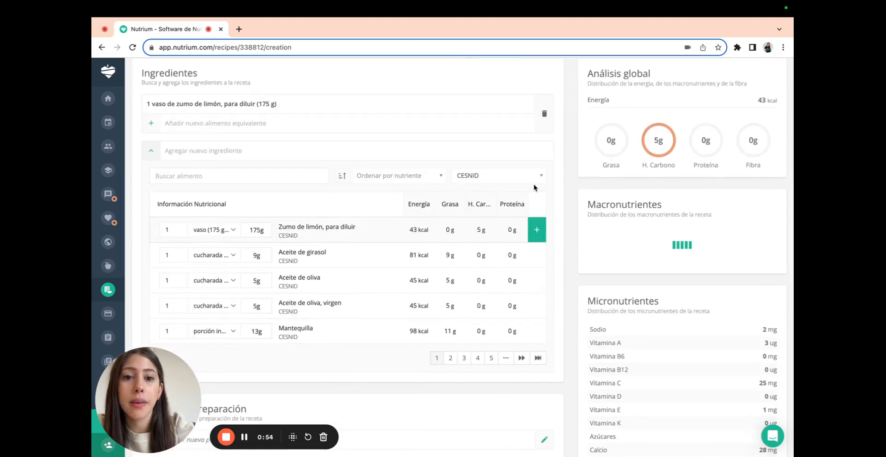
scroll(535, 226, down, 1)
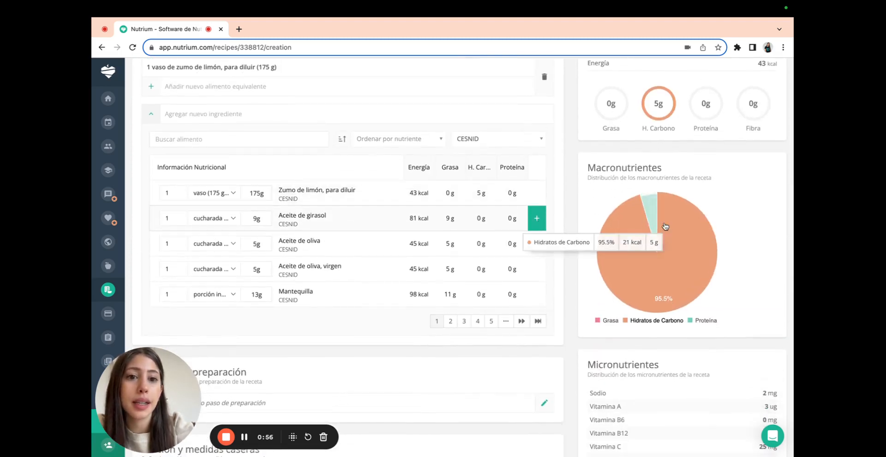
click(533, 229)
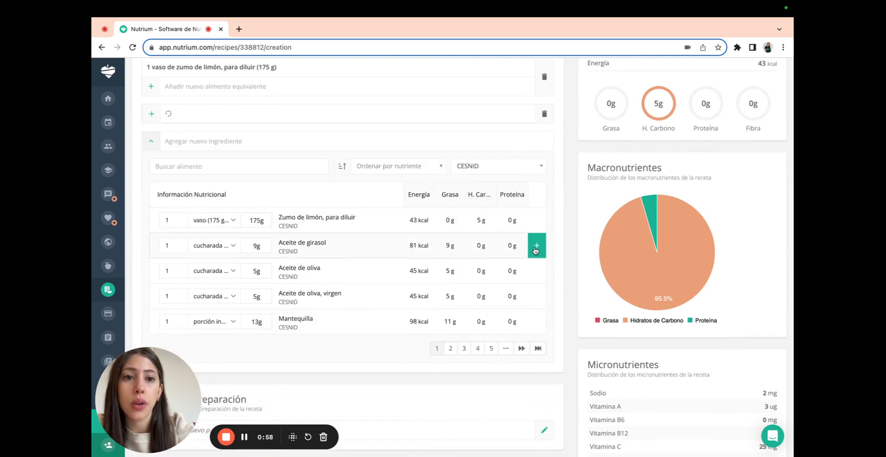
Step: Examine the recipe's global, macronutrient and micronutrient analysis and its preparation method and portion sections
scroll(673, 185, up, 2)
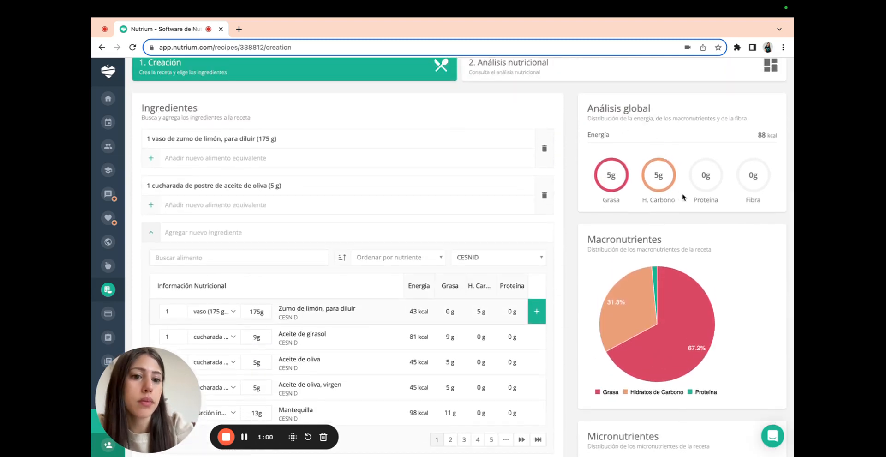
scroll(717, 195, down, 1)
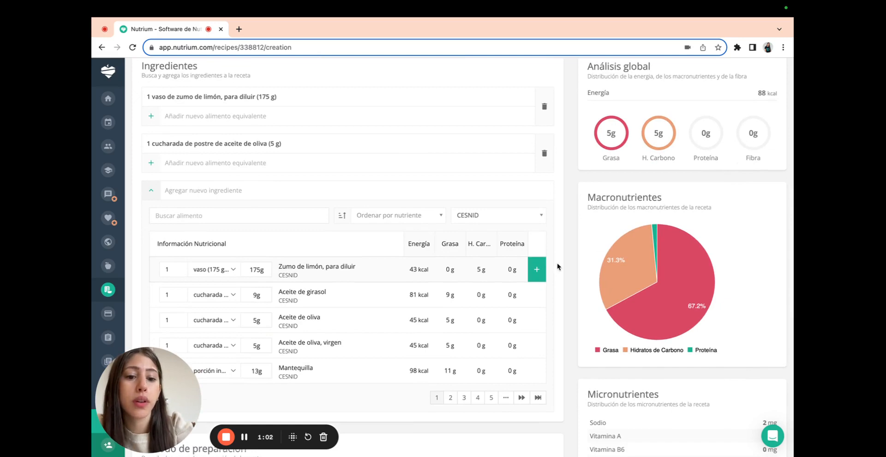
scroll(558, 266, down, 3)
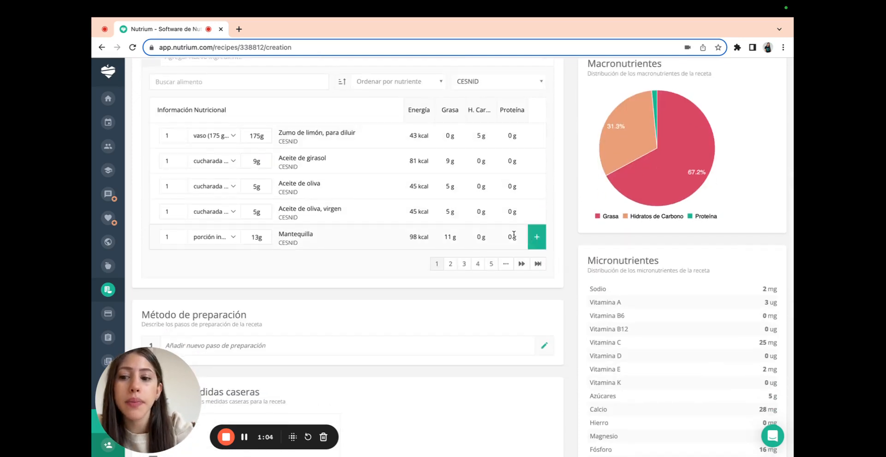
scroll(513, 235, down, 2)
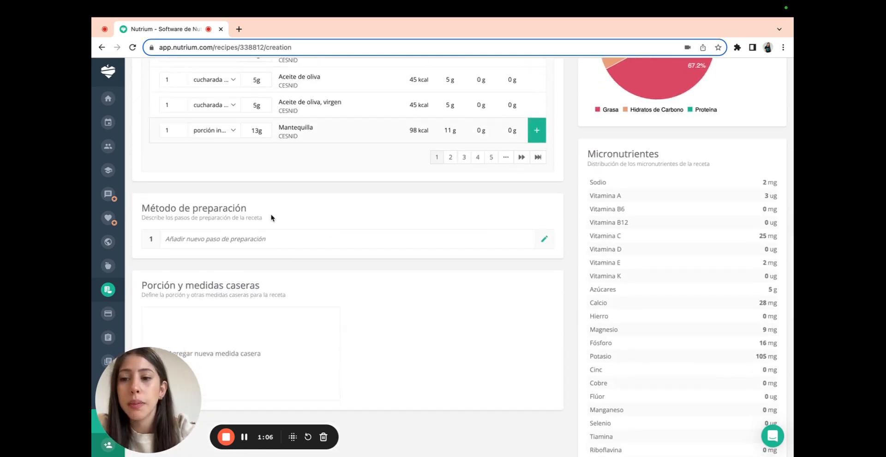
scroll(271, 217, down, 1)
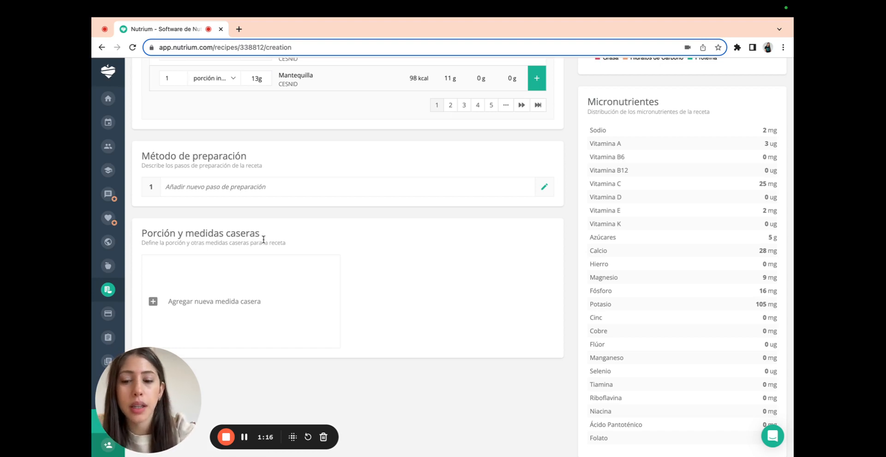
click(226, 436)
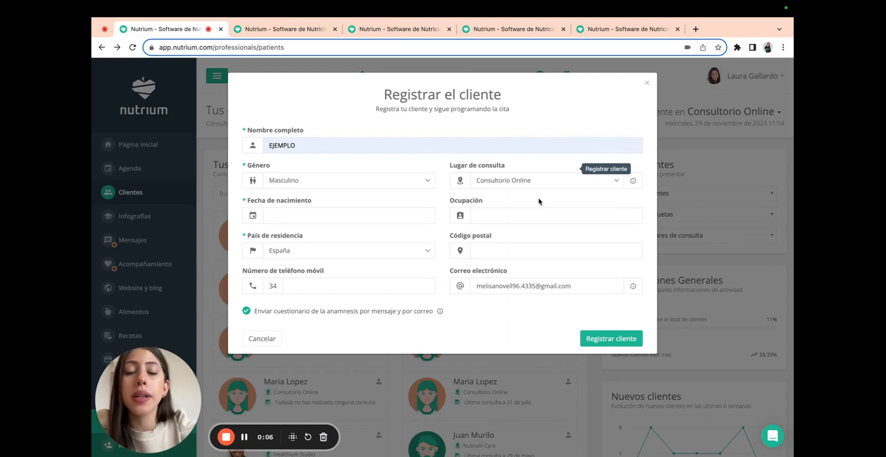
mouse_move(508, 98)
mouse_down()
mouse_move(386, 87)
mouse_move(502, 95)
mouse_up()
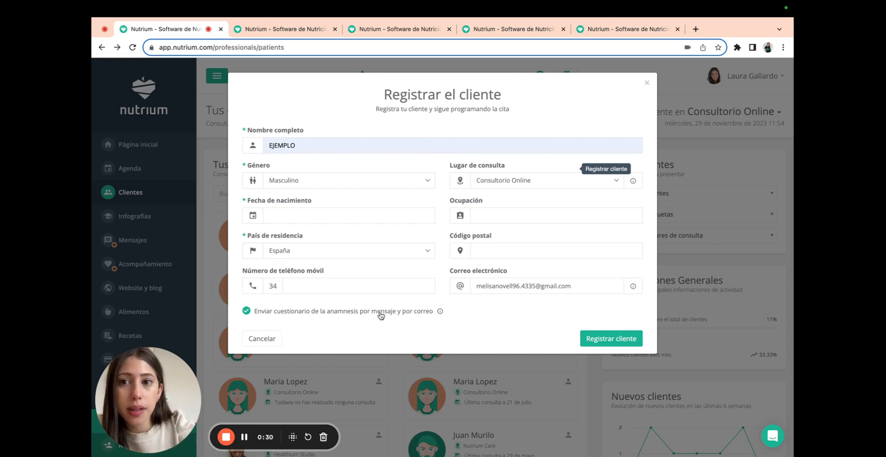
Step: Review the client's Informaciones page, covering consultation information, personal and social history, food history, objectives and attached files
click(286, 30)
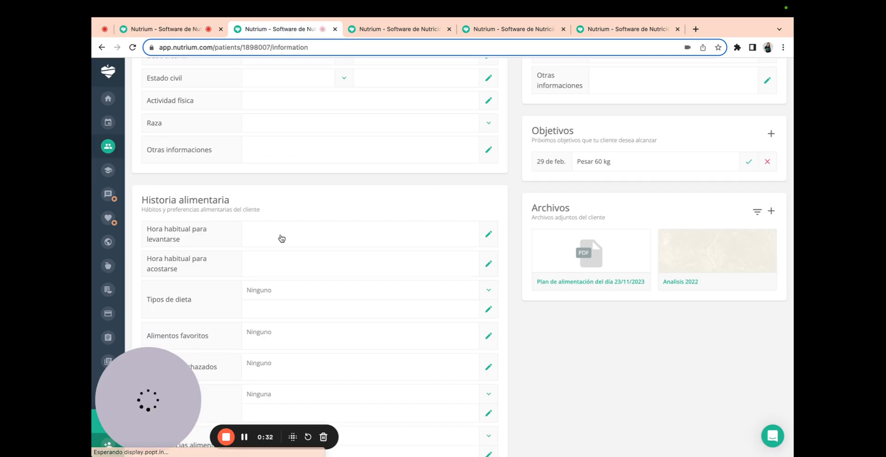
scroll(281, 237, up, 10)
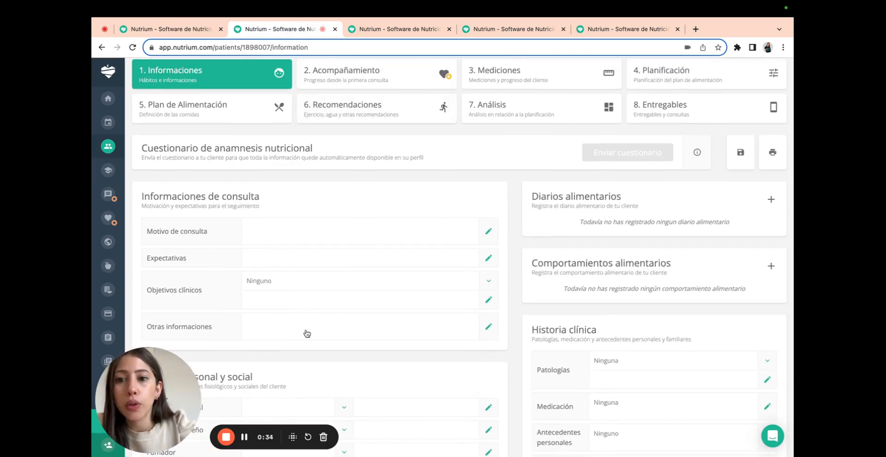
scroll(320, 289, down, 3)
click(278, 174)
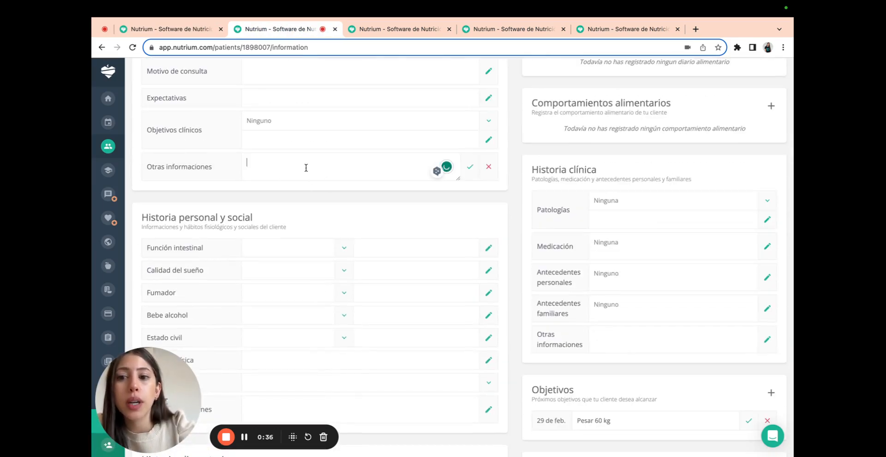
scroll(397, 169, up, 1)
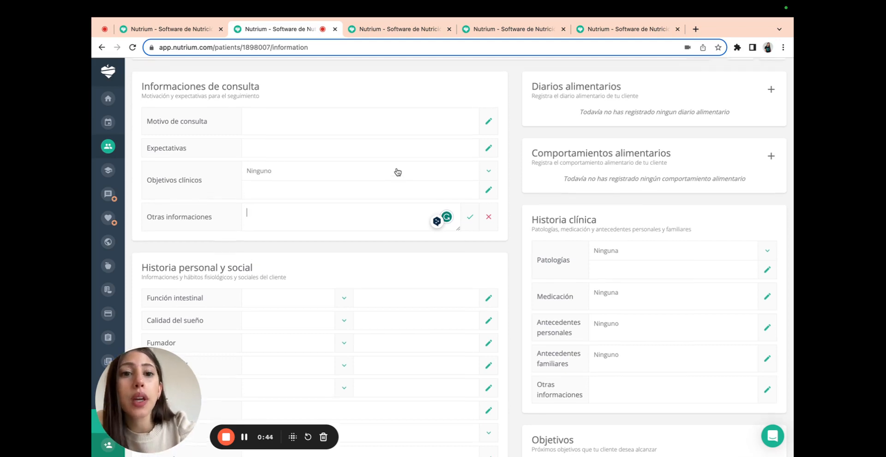
scroll(396, 172, down, 6)
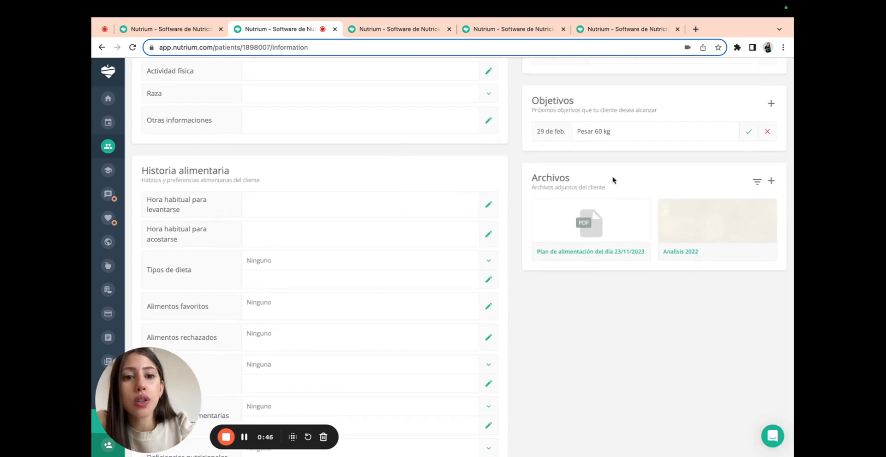
drag(571, 178, 533, 177)
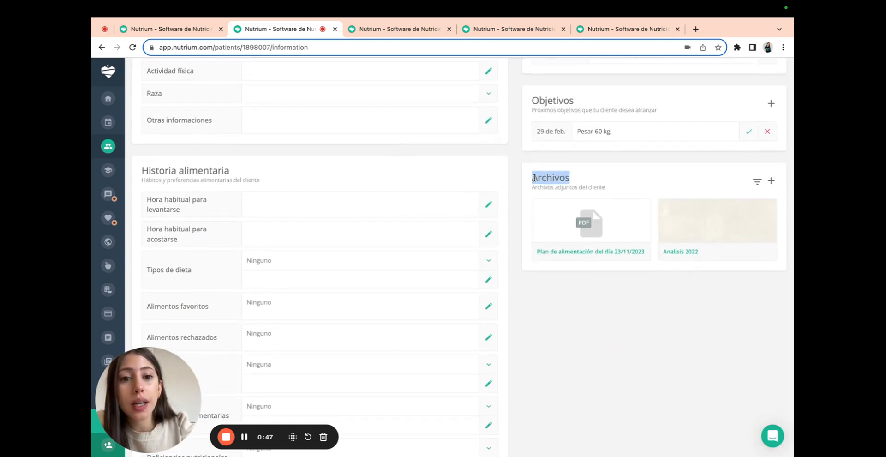
click(577, 180)
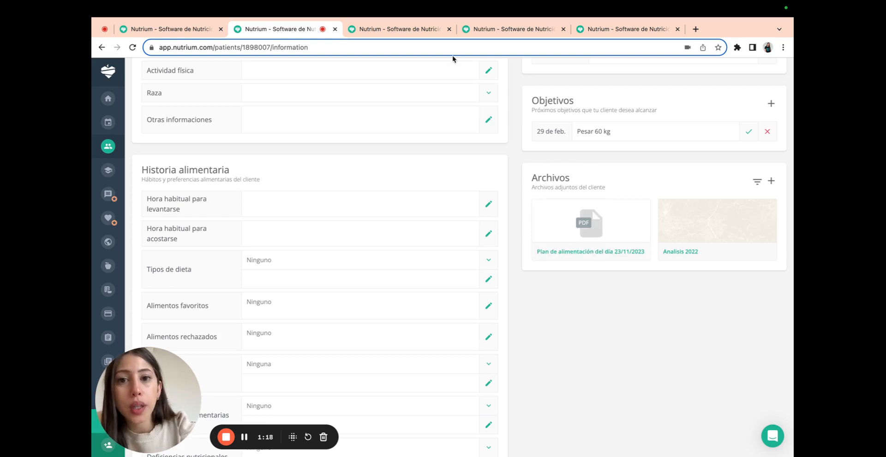
Step: Review the client's Entregables page, previewing the Enviar plan message with its attached meal plan PDF and closing it unsent
click(420, 29)
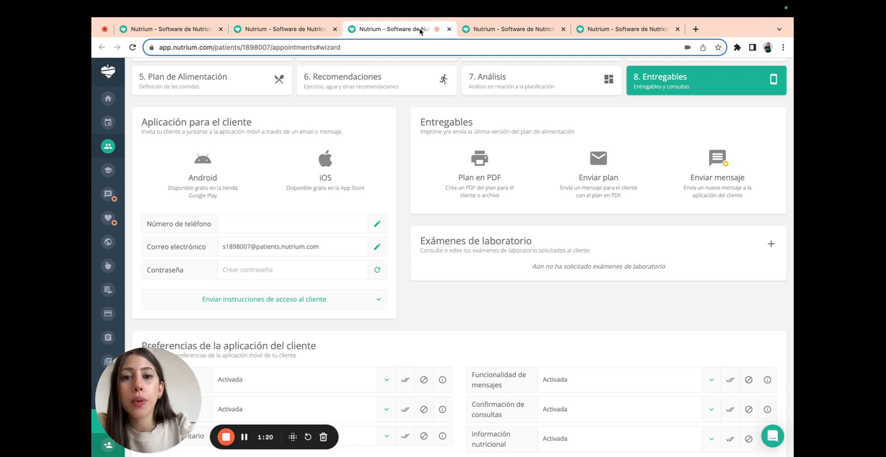
click(599, 170)
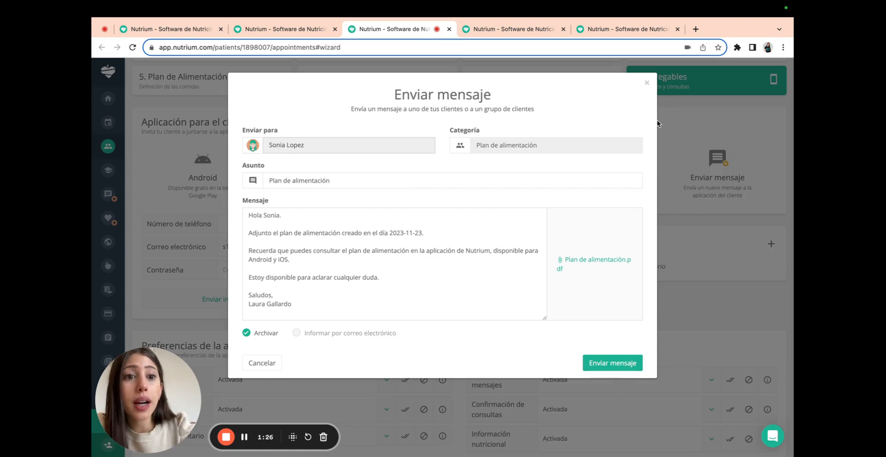
click(646, 85)
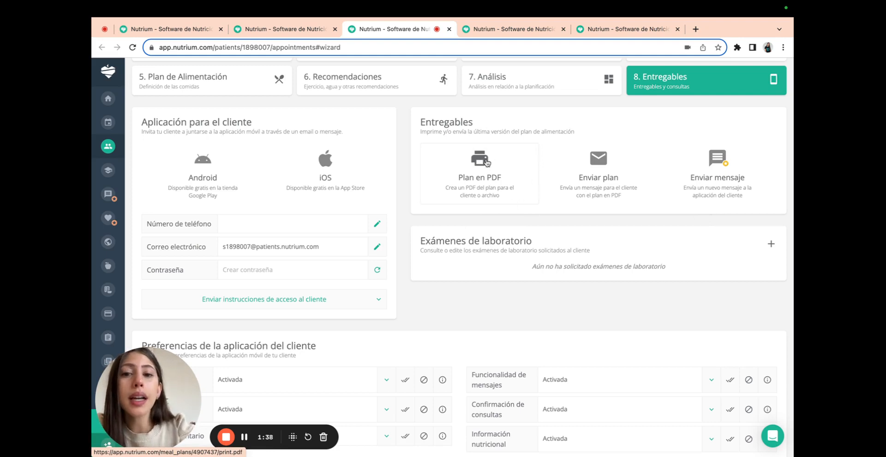
drag(264, 123, 144, 125)
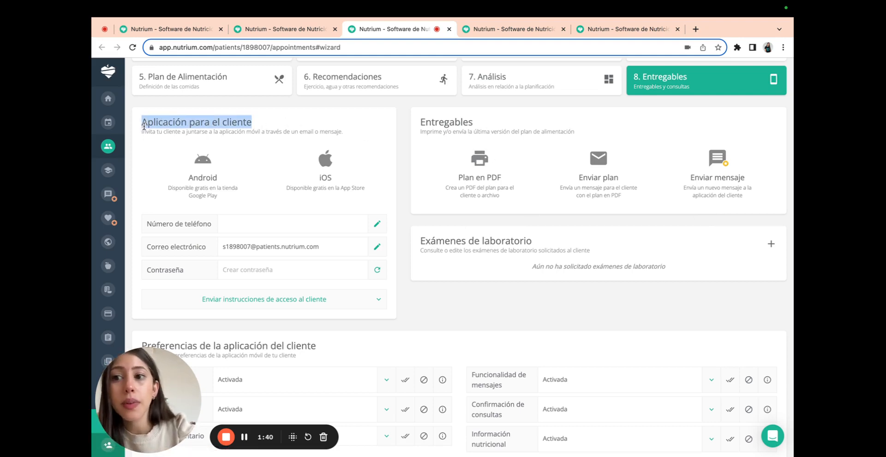
click(173, 122)
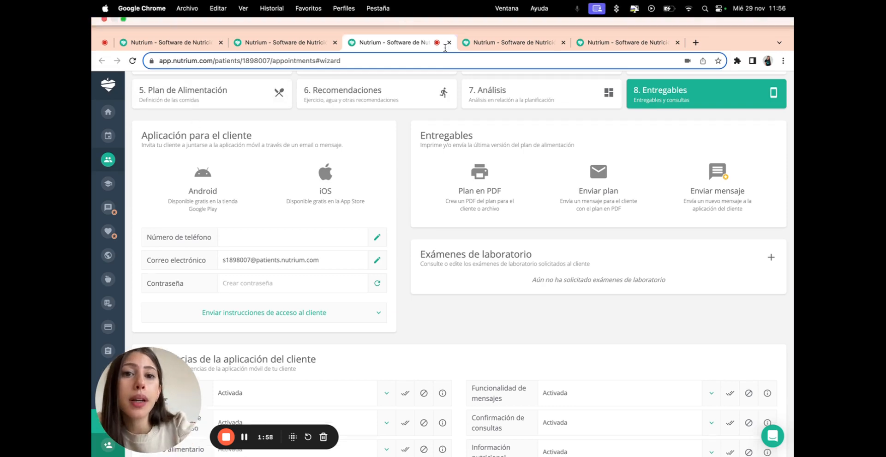
Step: Examine another client's Acompañamiento page, including recent activities, food diary, physical activity, water intake and daily global analysis
click(500, 34)
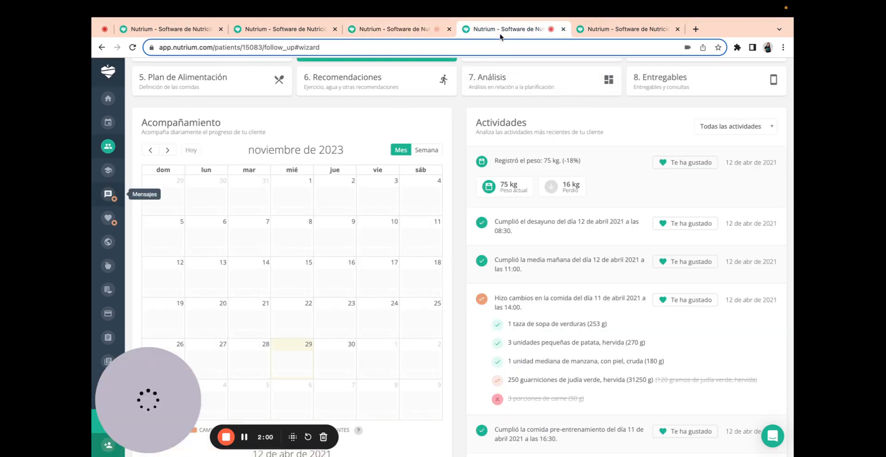
scroll(483, 229, down, 1)
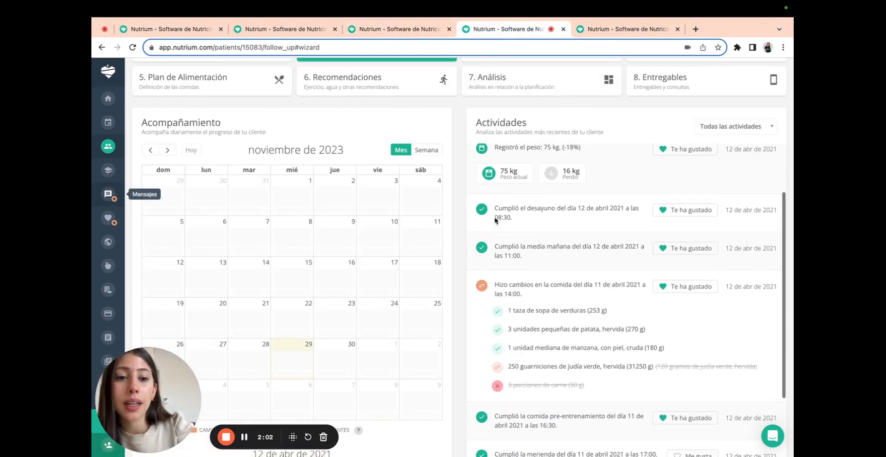
scroll(533, 295, down, 2)
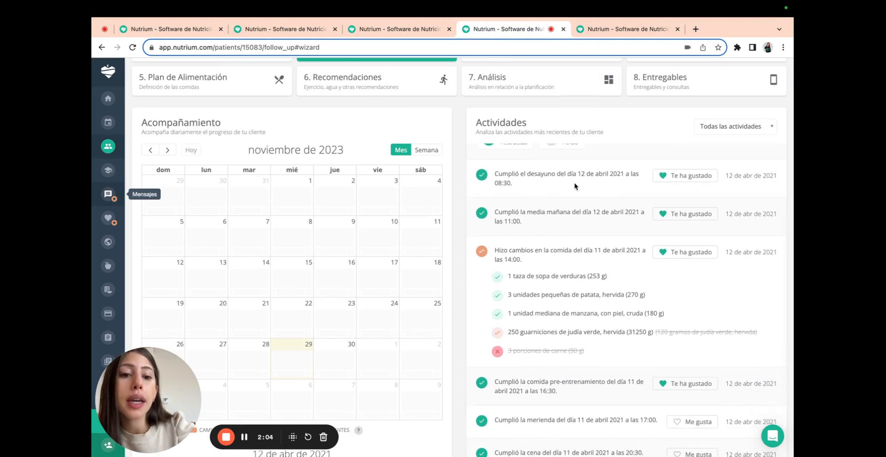
scroll(580, 330, down, 3)
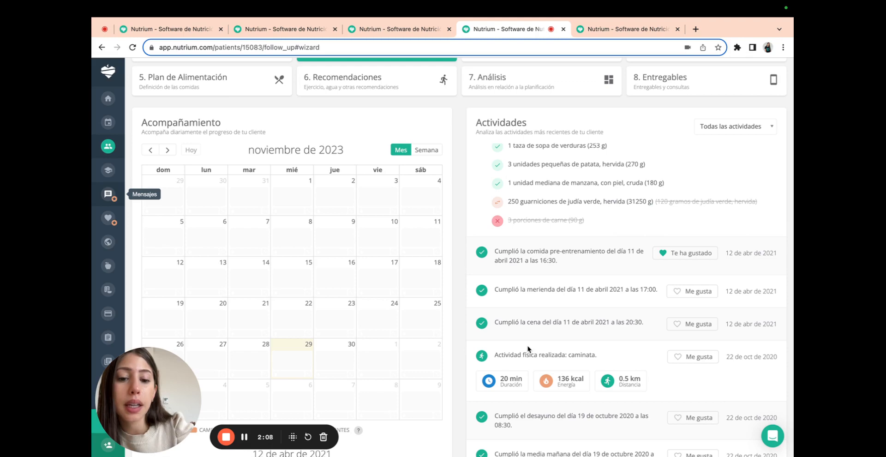
scroll(370, 297, down, 5)
scroll(371, 298, down, 5)
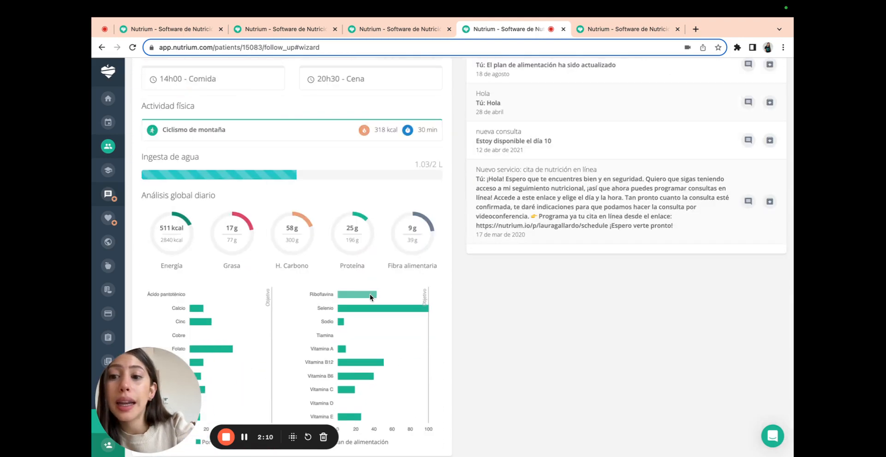
scroll(339, 198, up, 5)
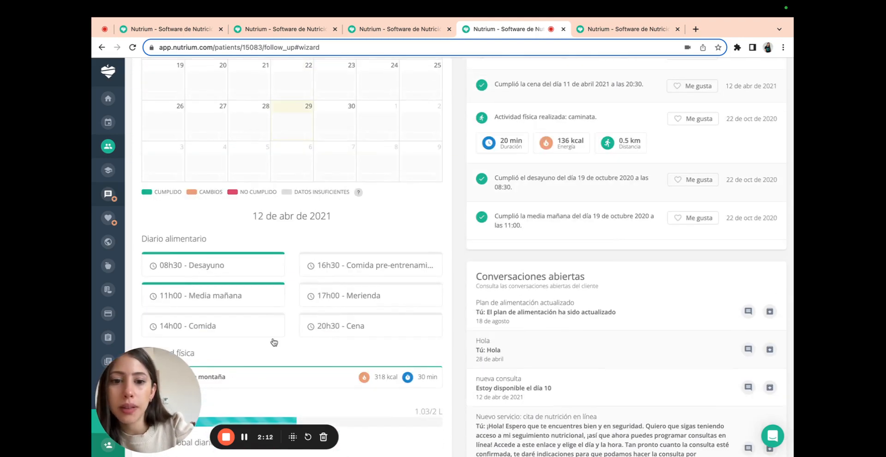
scroll(550, 173, up, 1)
scroll(551, 173, up, 2)
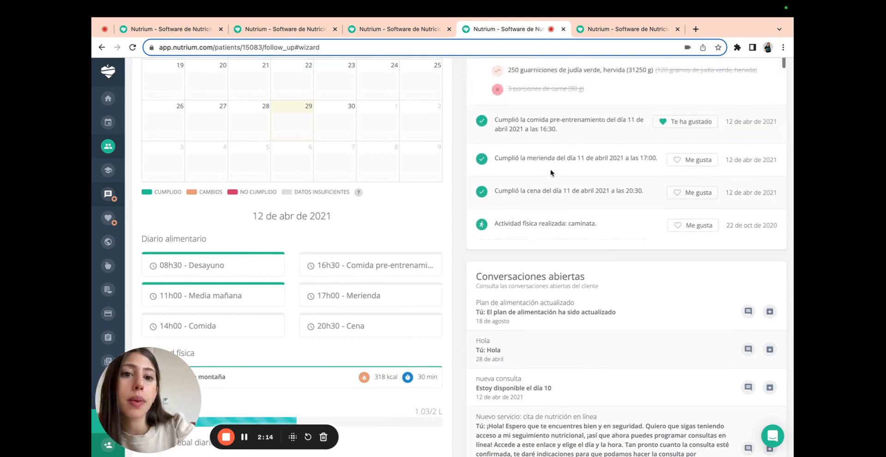
scroll(551, 184, up, 5)
scroll(541, 150, up, 2)
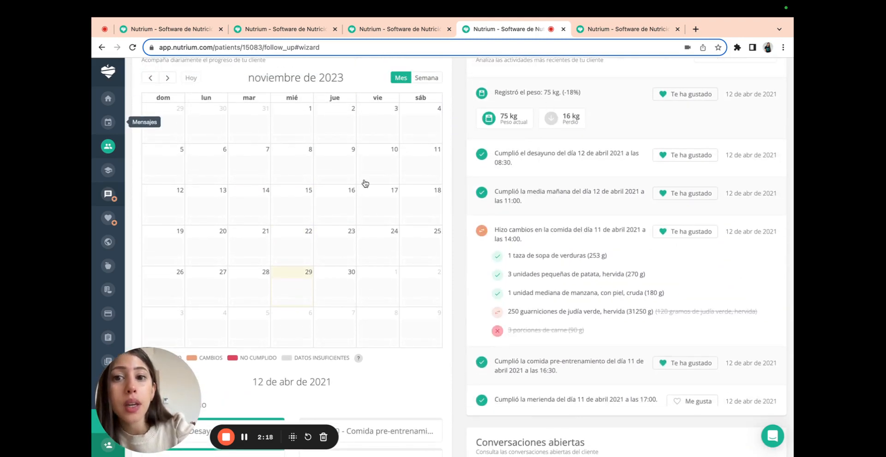
scroll(358, 190, up, 4)
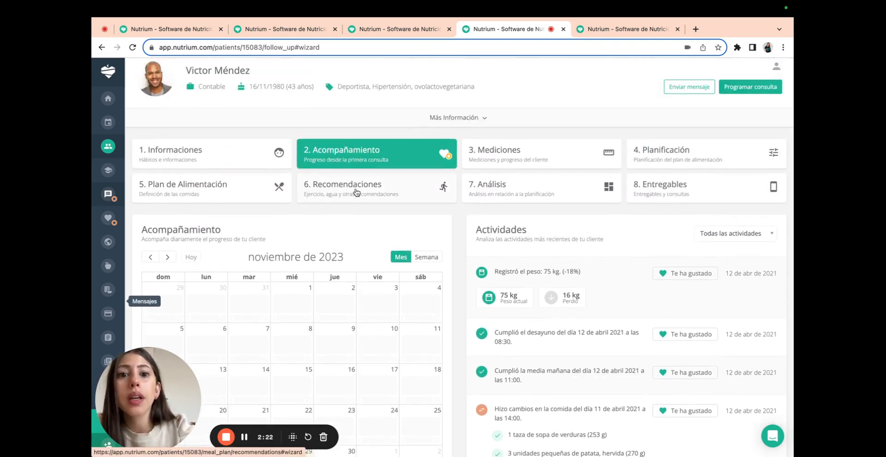
Step: Look over the Mensajes page with its client conversations and message filters
click(657, 42)
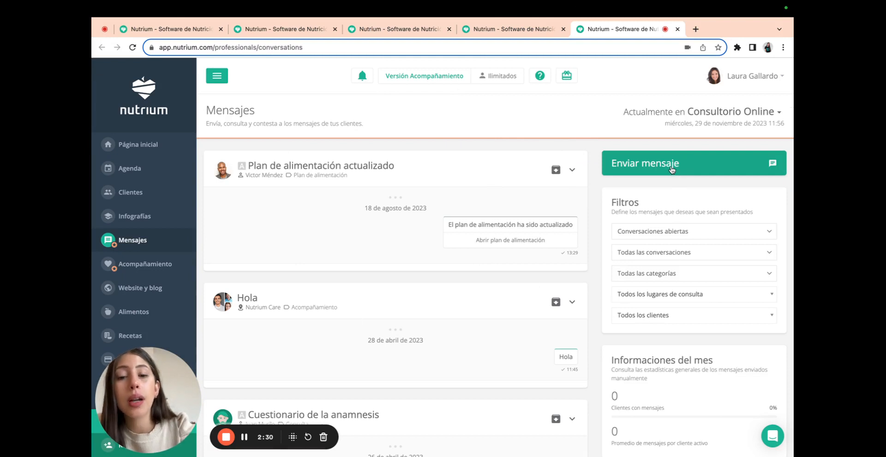
scroll(507, 292, down, 1)
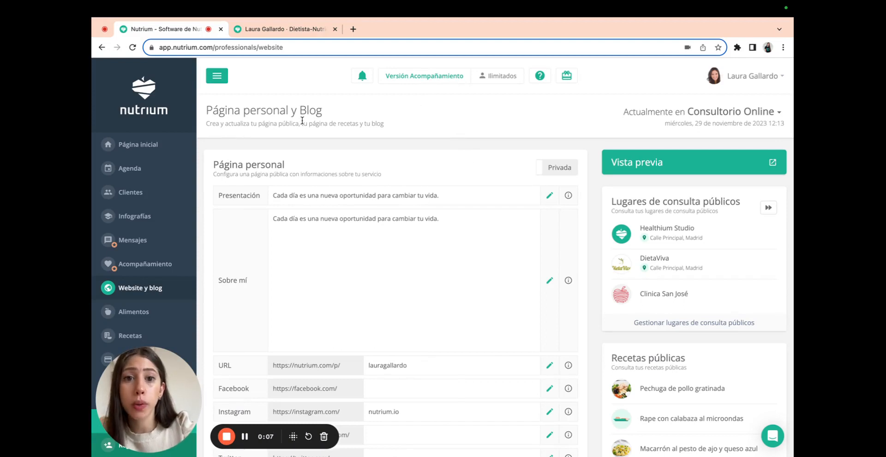
Step: Review the Website y blog settings, covering the personal page, social links, public consultation places, public recipes and blog articles
scroll(303, 120, down, 1)
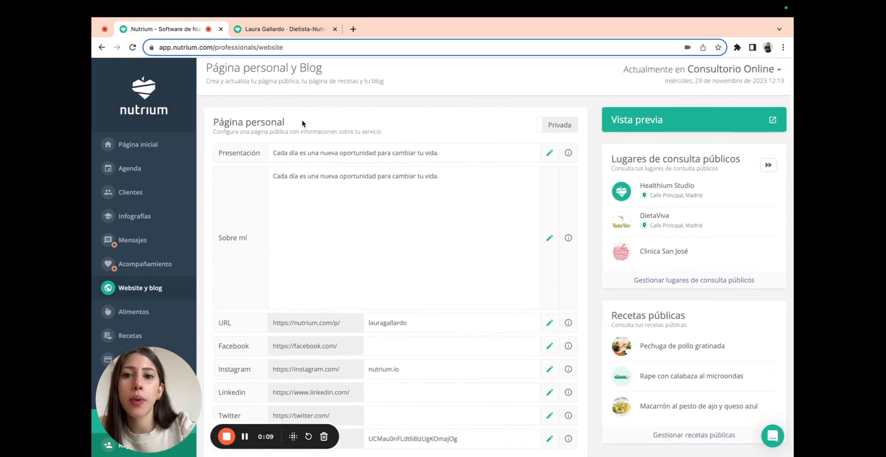
scroll(354, 262, down, 2)
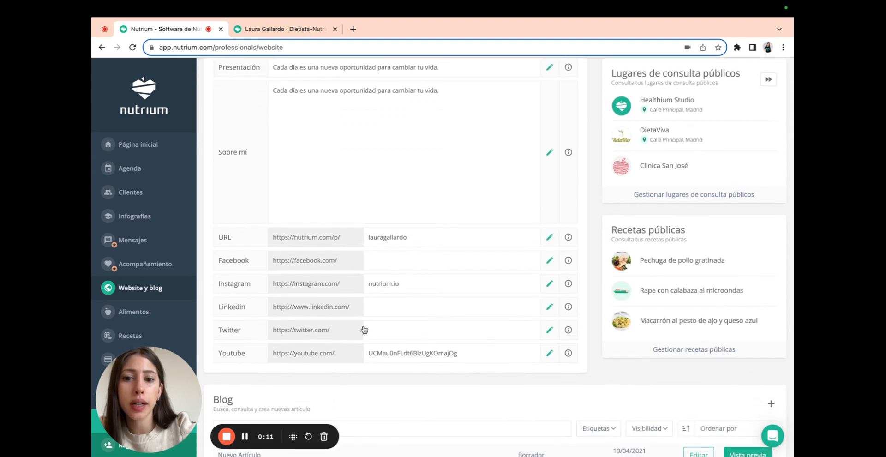
scroll(498, 200, down, 1)
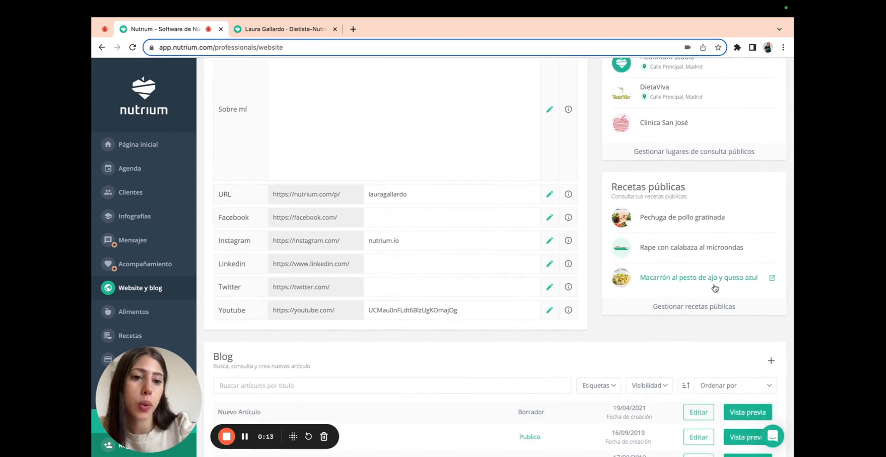
scroll(713, 265, down, 3)
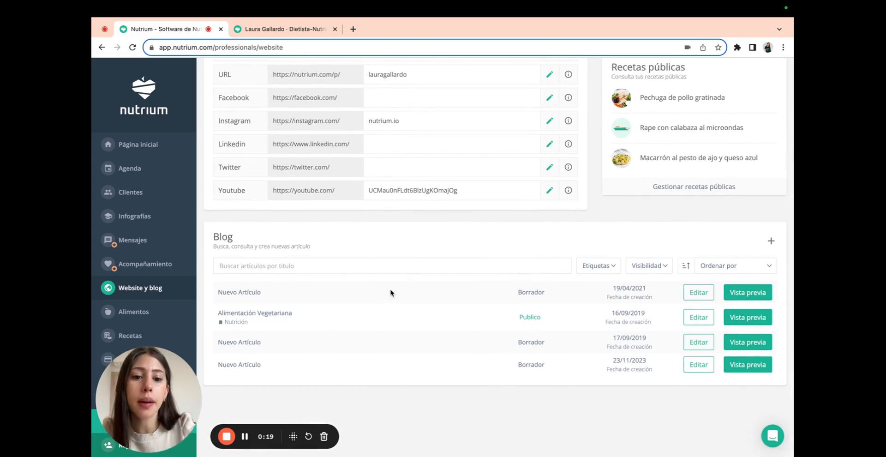
mouse_move(566, 192)
scroll(566, 193, up, 5)
scroll(567, 193, up, 2)
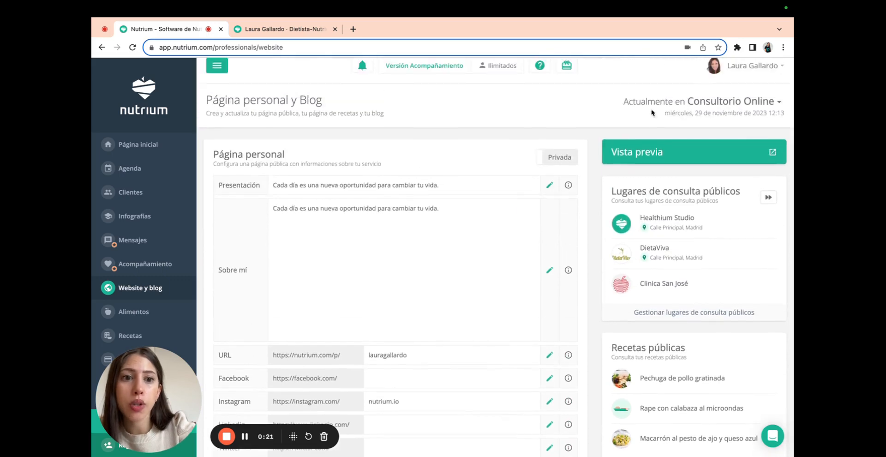
Step: Preview the public personal page, dismiss the private-page notice, and review its Sobre mí, Lugares de consulta, Artículos and Recetas sections
click(650, 156)
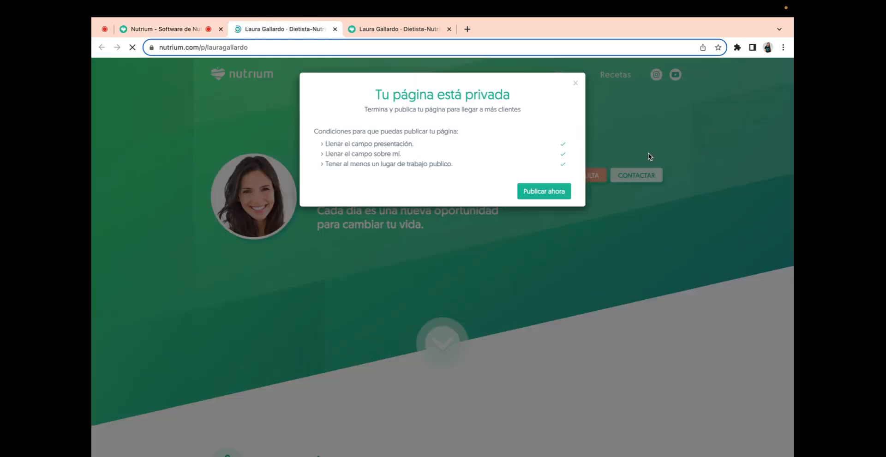
click(575, 83)
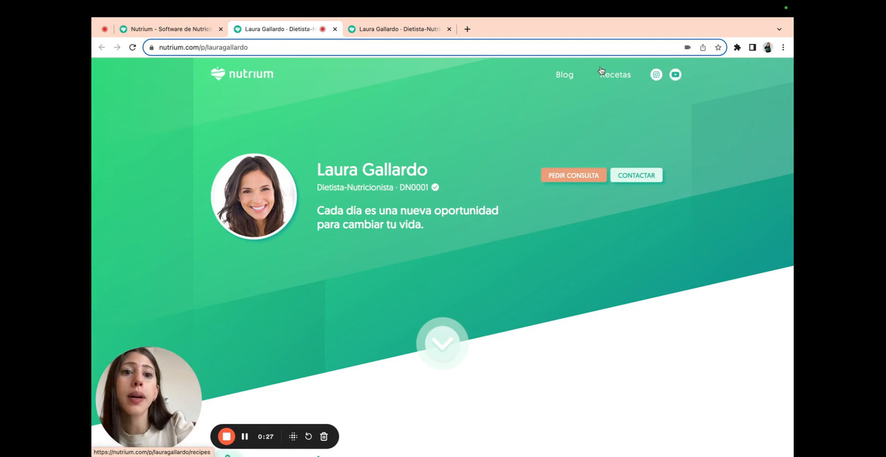
scroll(450, 166, down, 3)
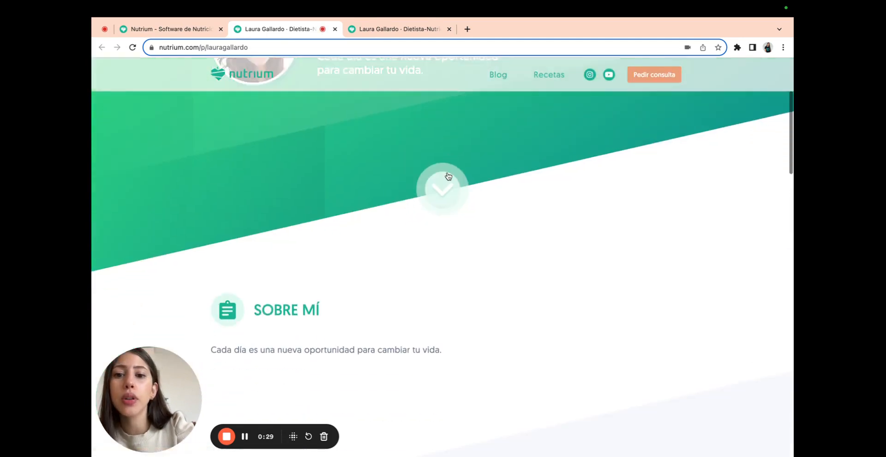
scroll(235, 265, down, 5)
scroll(304, 164, down, 2)
scroll(305, 164, up, 4)
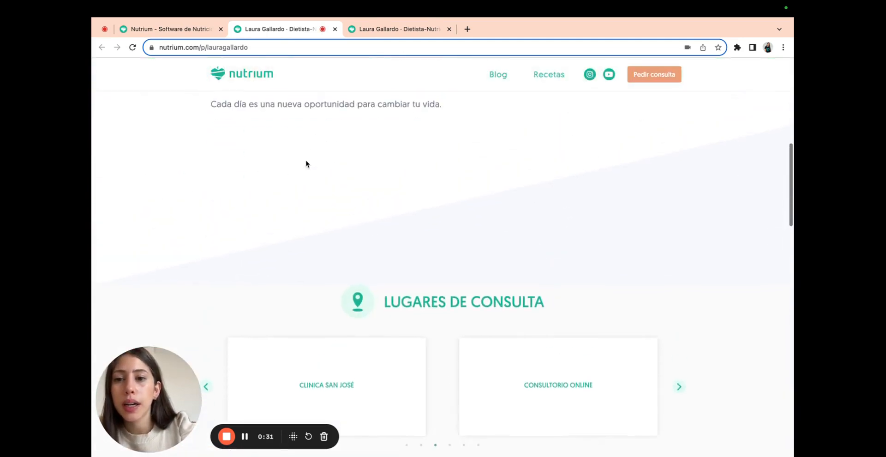
scroll(305, 250, down, 7)
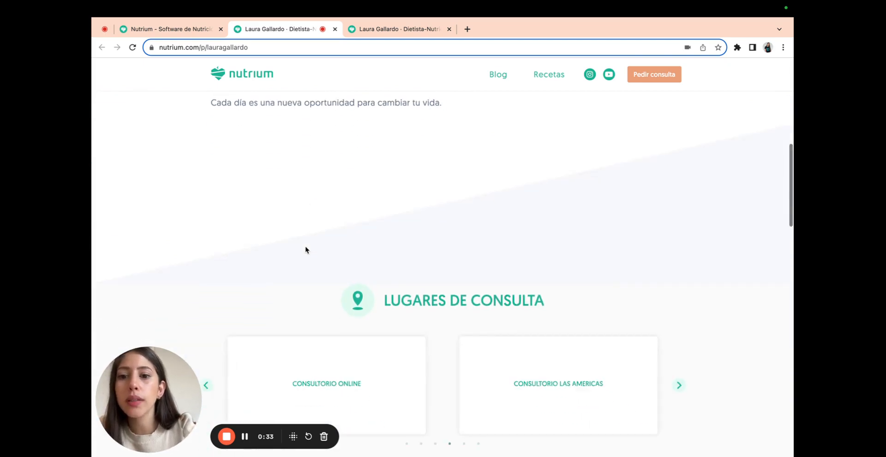
scroll(305, 249, down, 5)
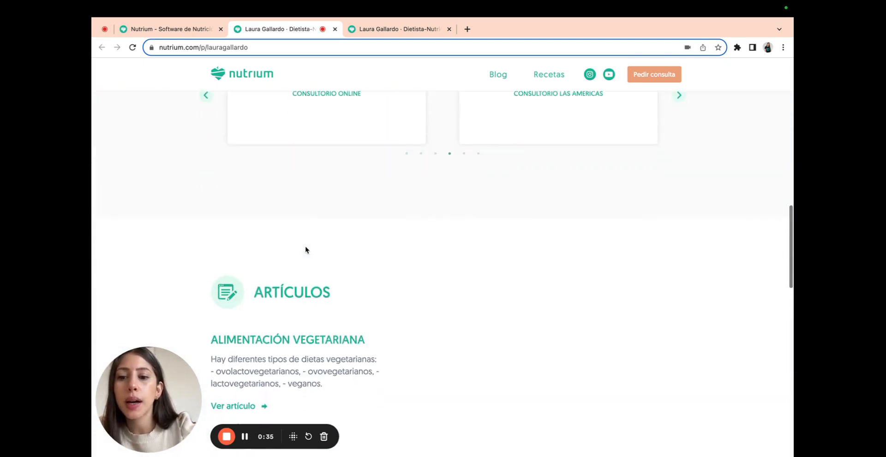
scroll(530, 267, down, 2)
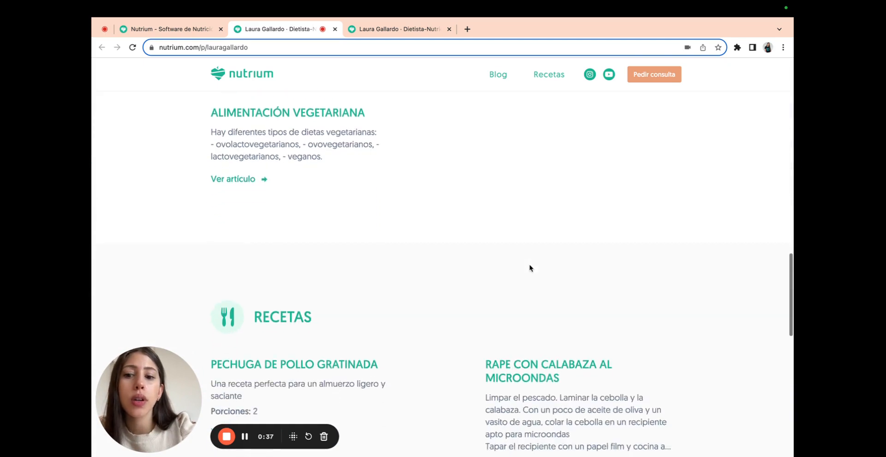
scroll(534, 168, up, 10)
scroll(534, 168, up, 5)
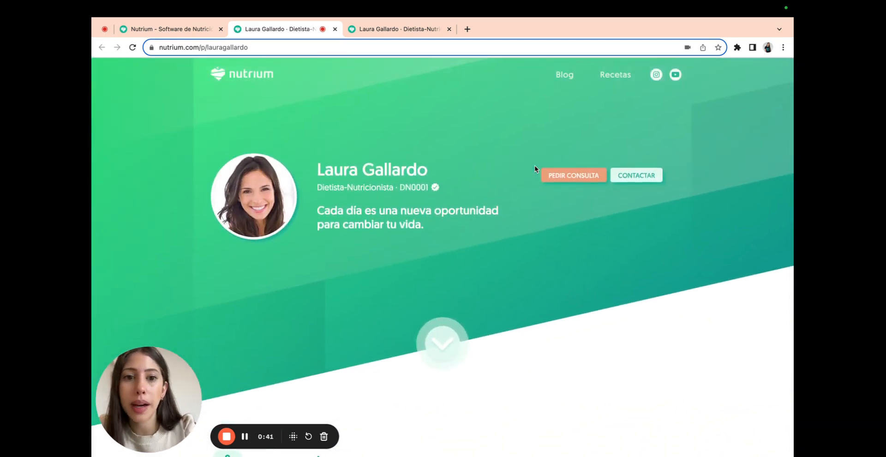
Step: Open the consultation request form from the public page and examine its service, location, reason, and day and time sections
click(572, 180)
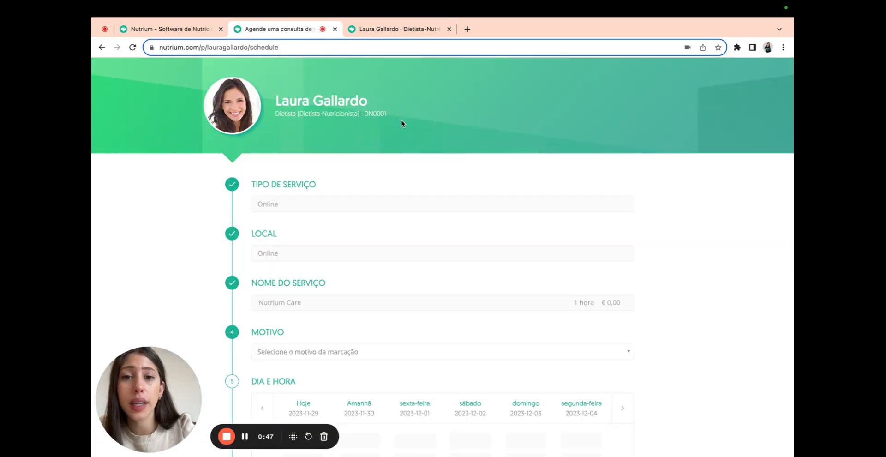
scroll(401, 123, down, 1)
scroll(403, 322, down, 8)
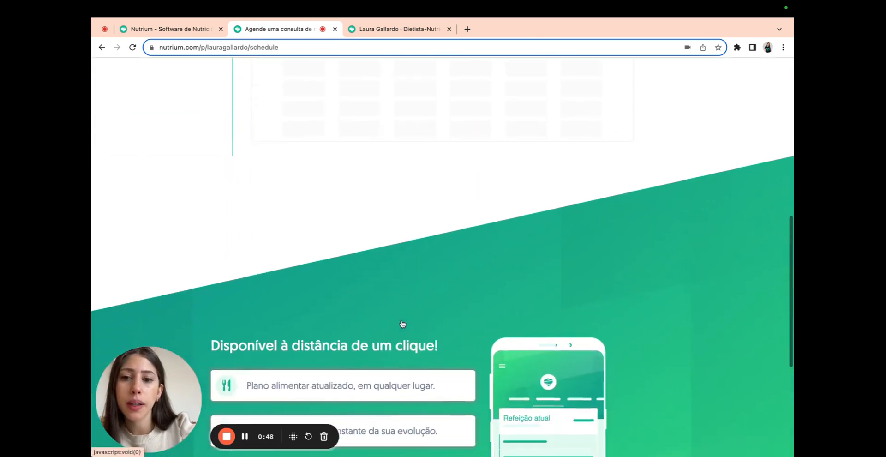
scroll(402, 322, up, 5)
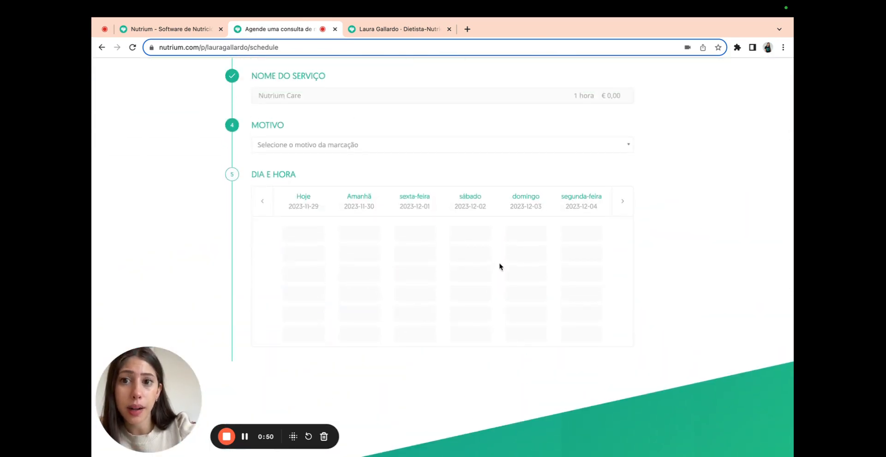
Step: Return to the professional account and look over the Infografías library with its resource types, categories and downloadable resources
click(196, 30)
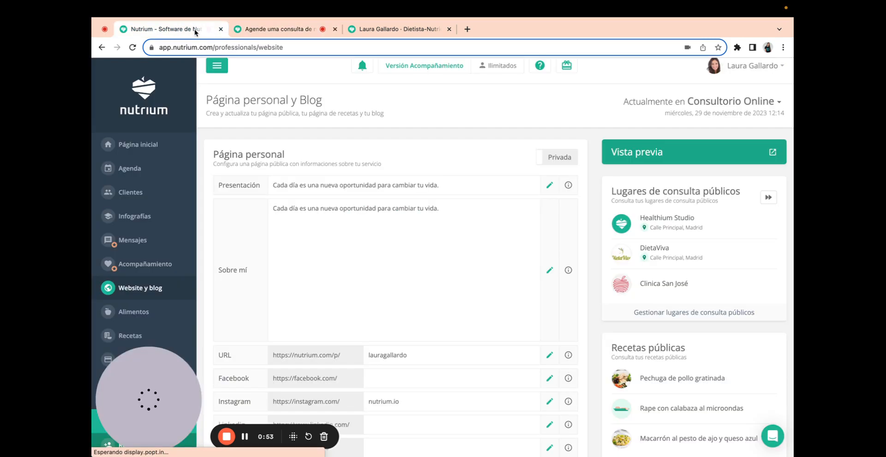
click(162, 222)
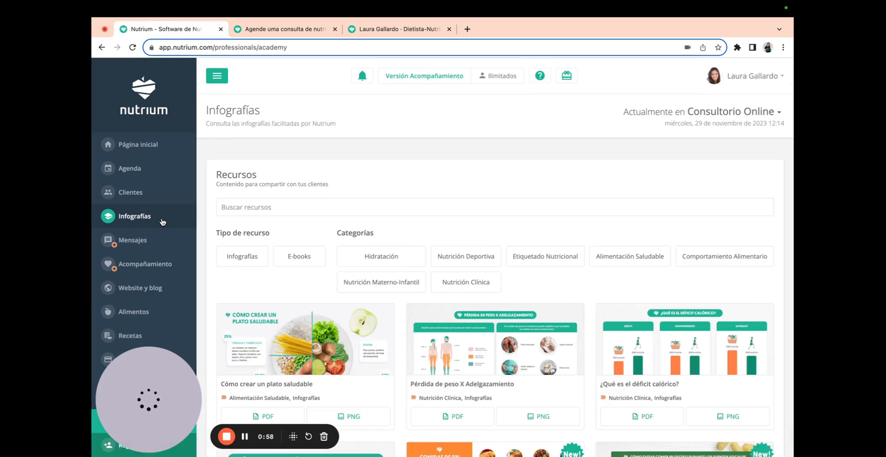
scroll(309, 198, down, 2)
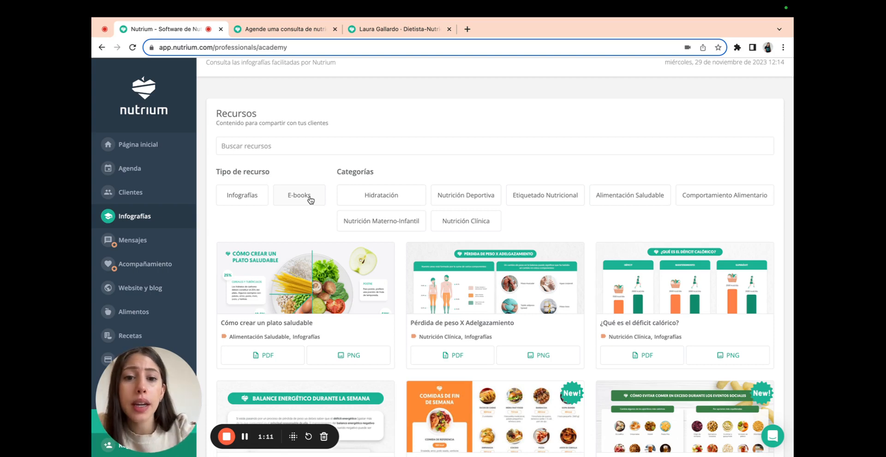
scroll(494, 228, down, 3)
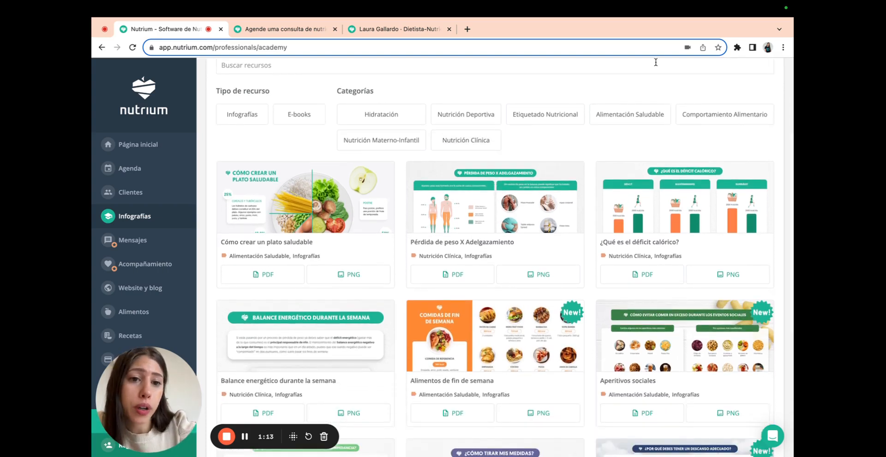
Step: Filter the resources by the Etiquetado Nutricional category and browse the matching infographics
click(571, 114)
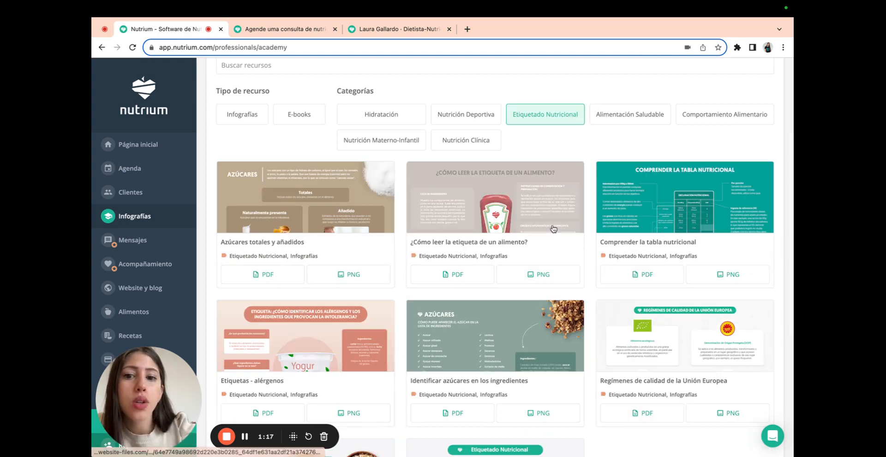
scroll(407, 283, down, 8)
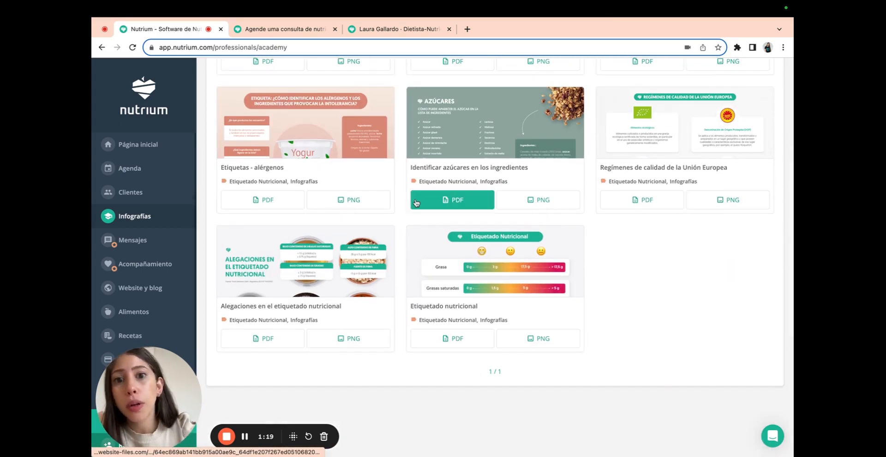
scroll(435, 224, up, 8)
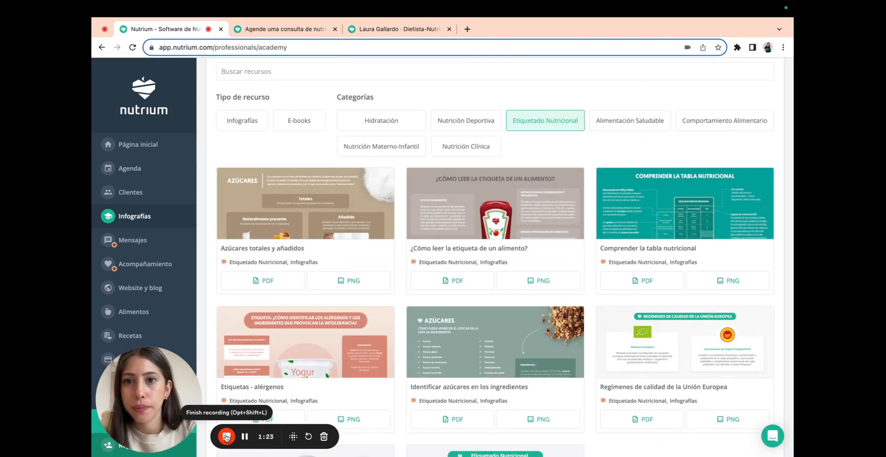
click(226, 436)
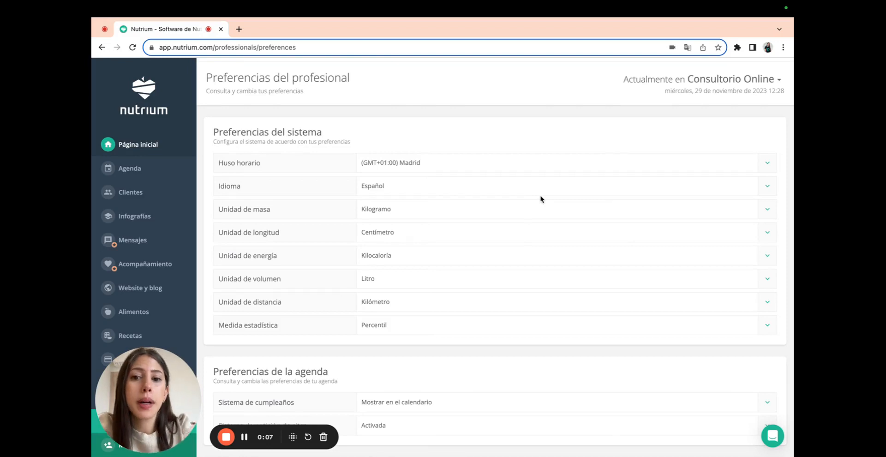
Step: Switch the system language to Inglés in the professional's preferences and dismiss the browser's translation offer
click(417, 194)
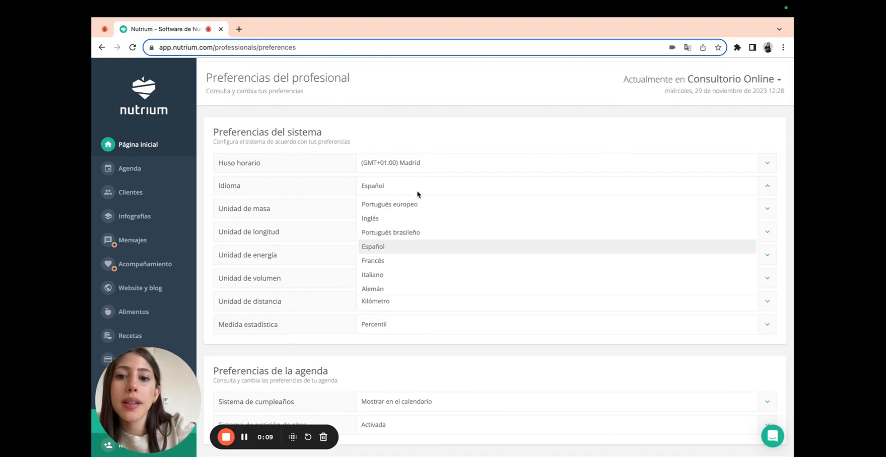
click(401, 222)
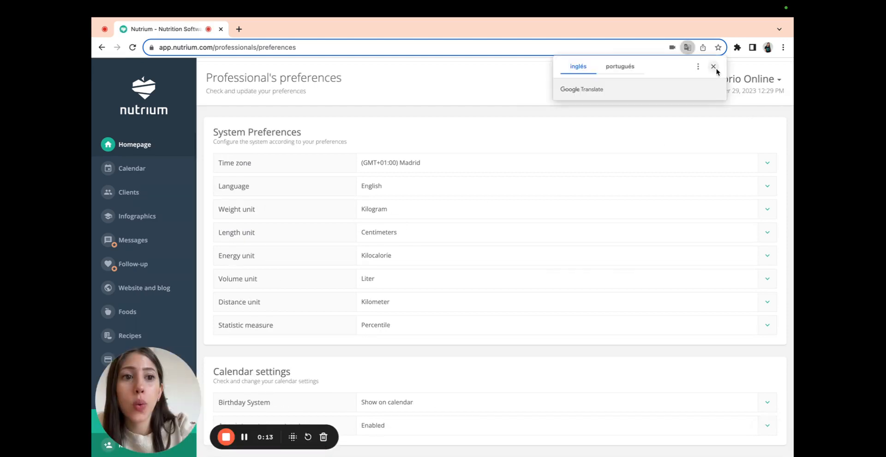
click(714, 67)
Step: Look over the English preferences page and set the system language back to Español
scroll(389, 186, down, 5)
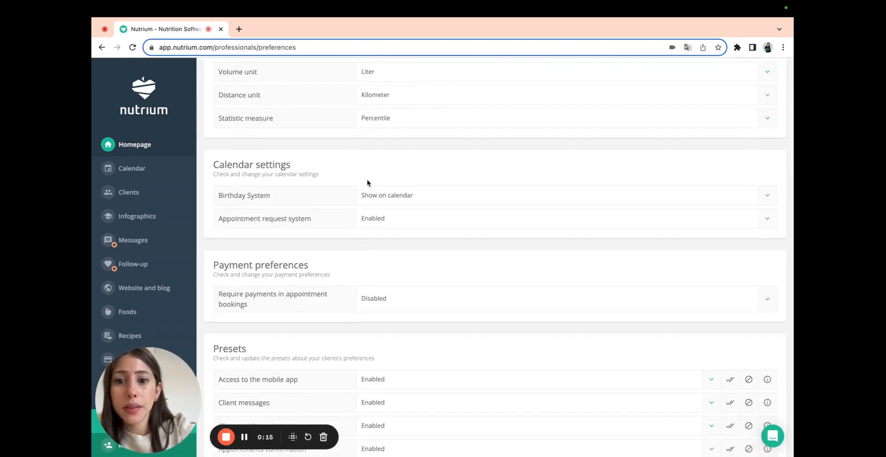
scroll(367, 183, up, 5)
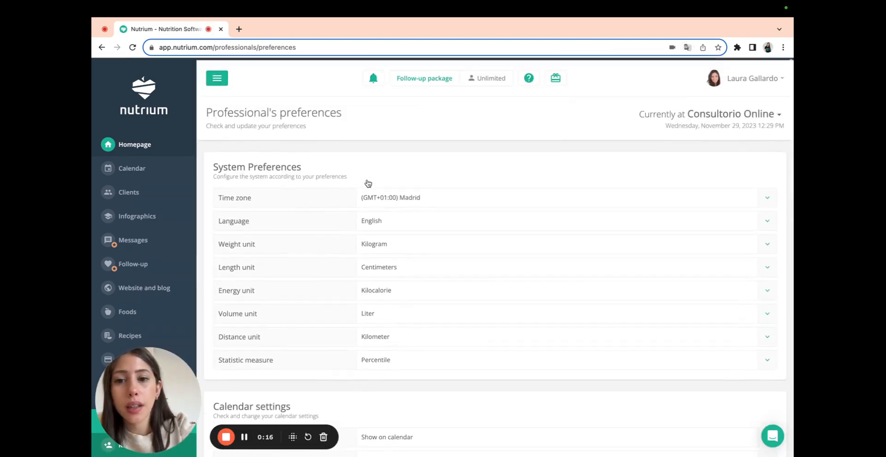
click(386, 226)
click(386, 281)
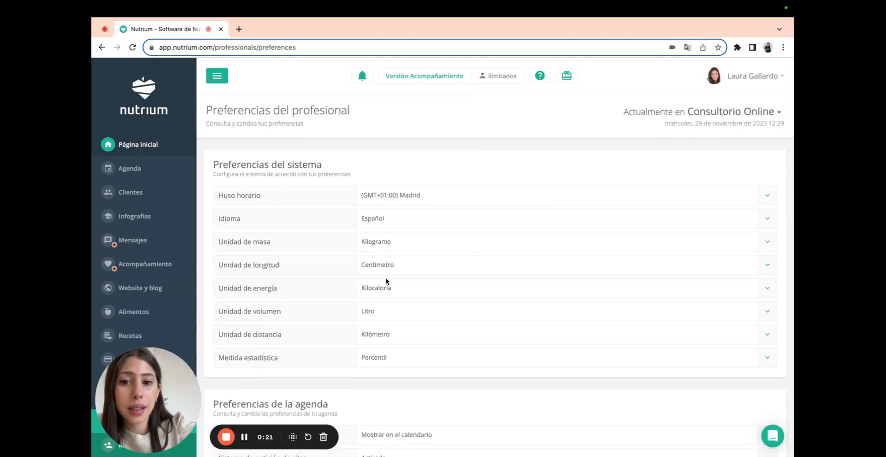
Step: Review the preferences for client defaults, consultations, the anamnesis questionnaire, meal plan email and printing
scroll(386, 280, down, 10)
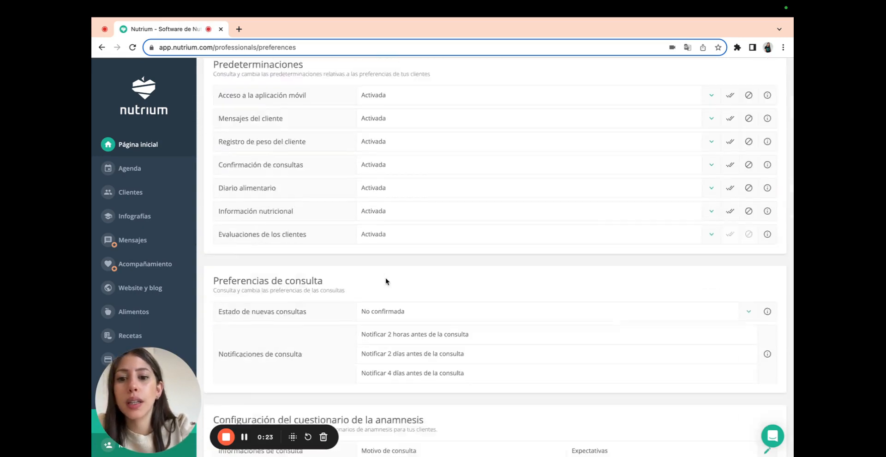
scroll(386, 281, down, 8)
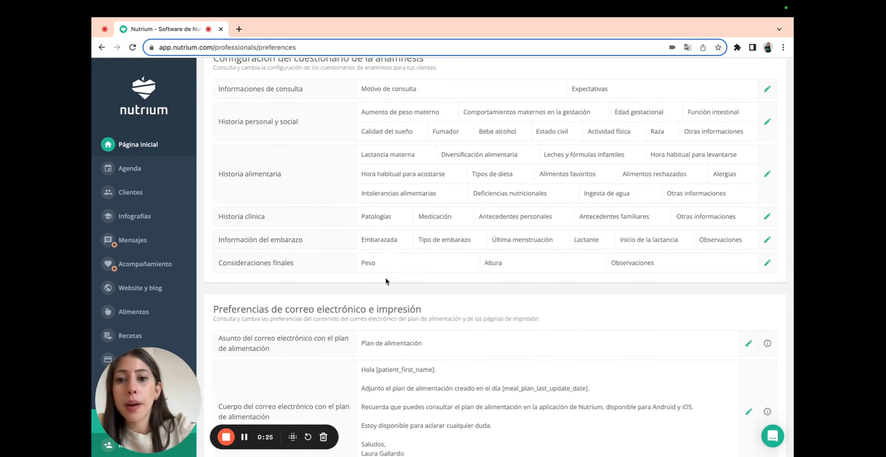
scroll(386, 281, down, 6)
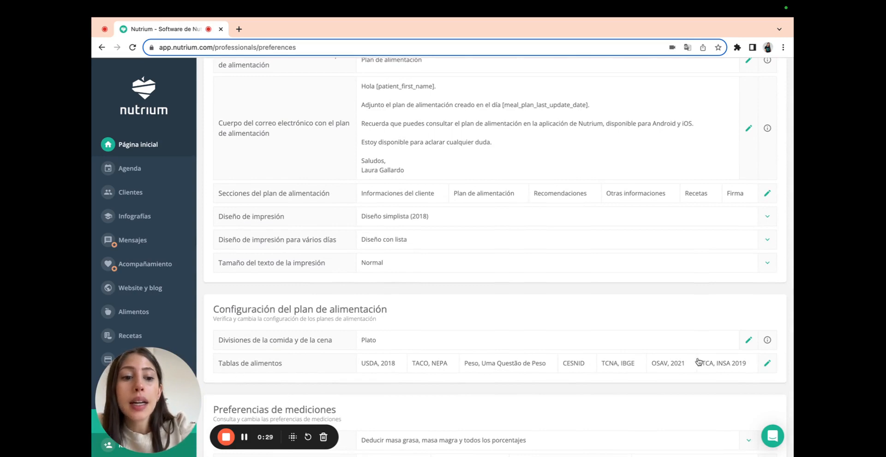
Step: View the food composition tables available in Español for meal plans, and close the selection without updating it
scroll(699, 361, down, 1)
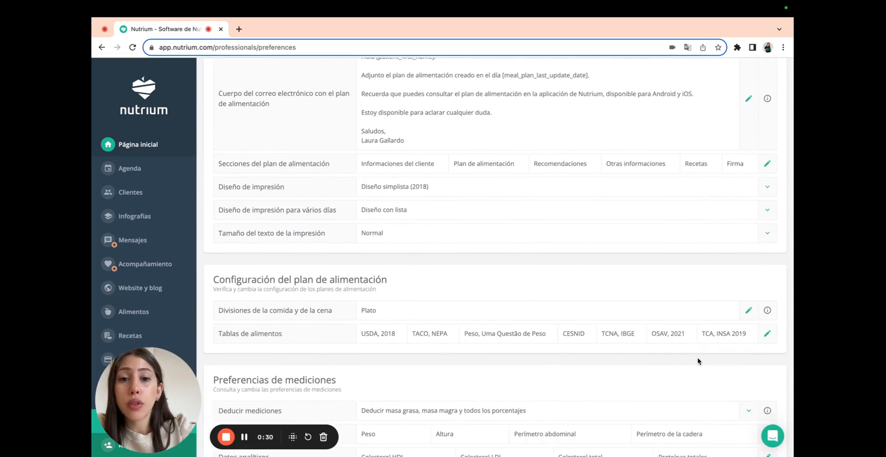
click(766, 333)
click(478, 147)
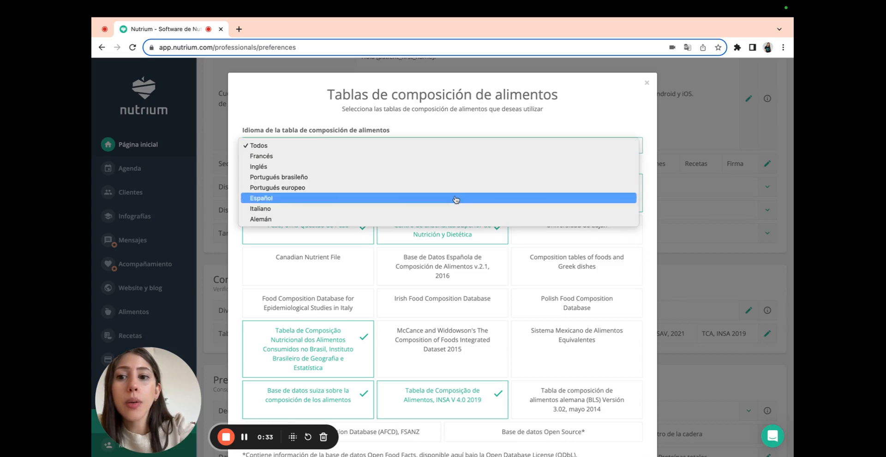
click(428, 197)
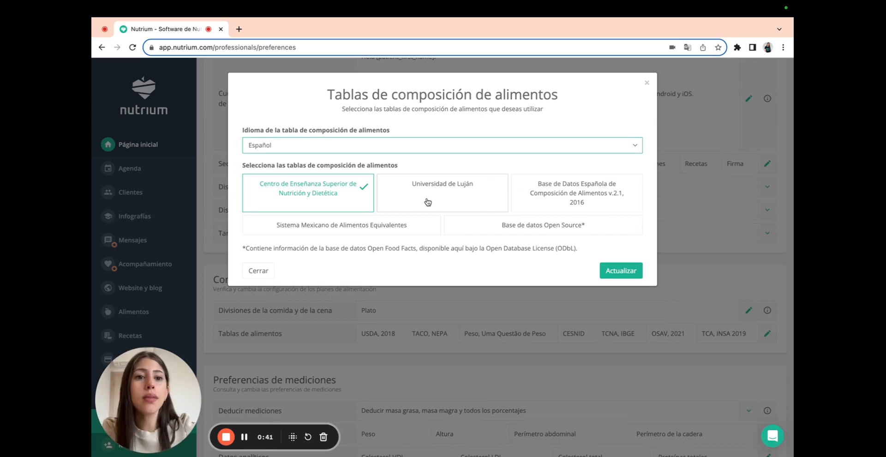
click(646, 84)
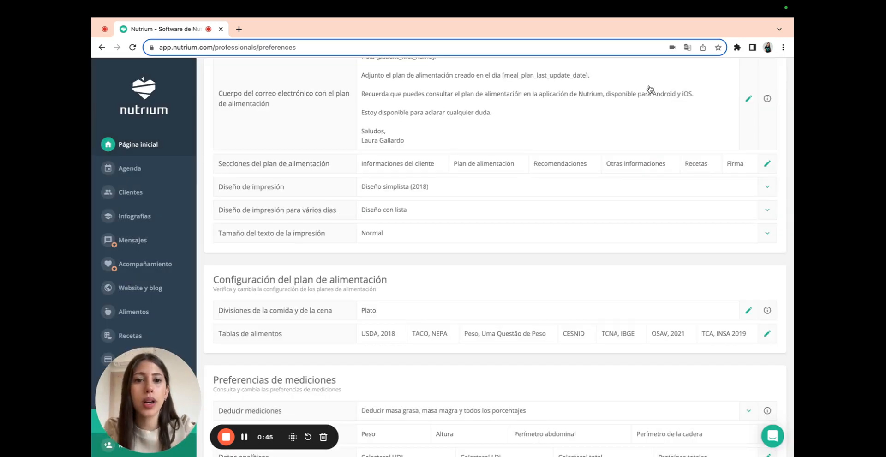